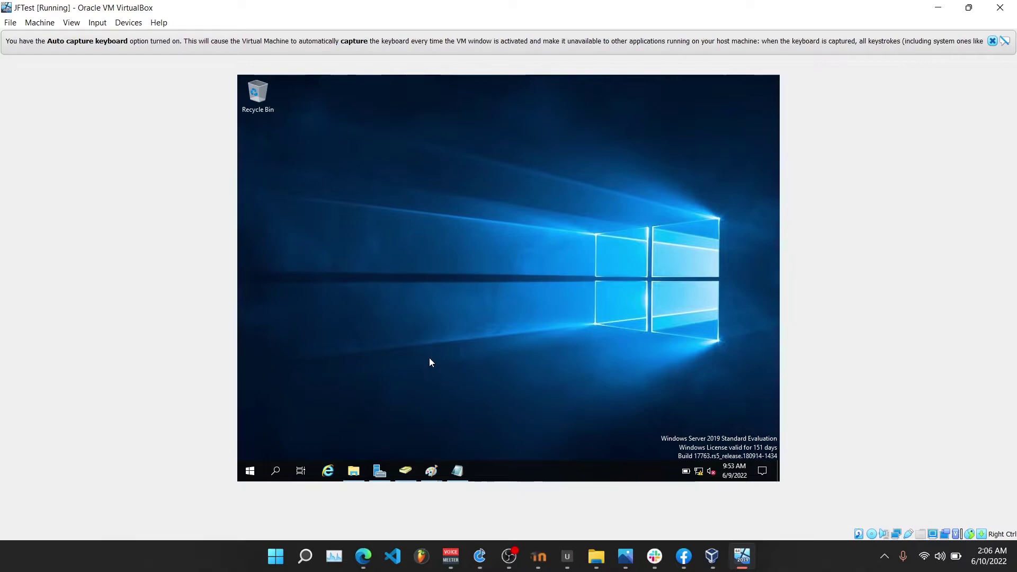
# Open Active Directory Users and Computers and start a new user in the Users container.
pyautogui.click(382, 470)
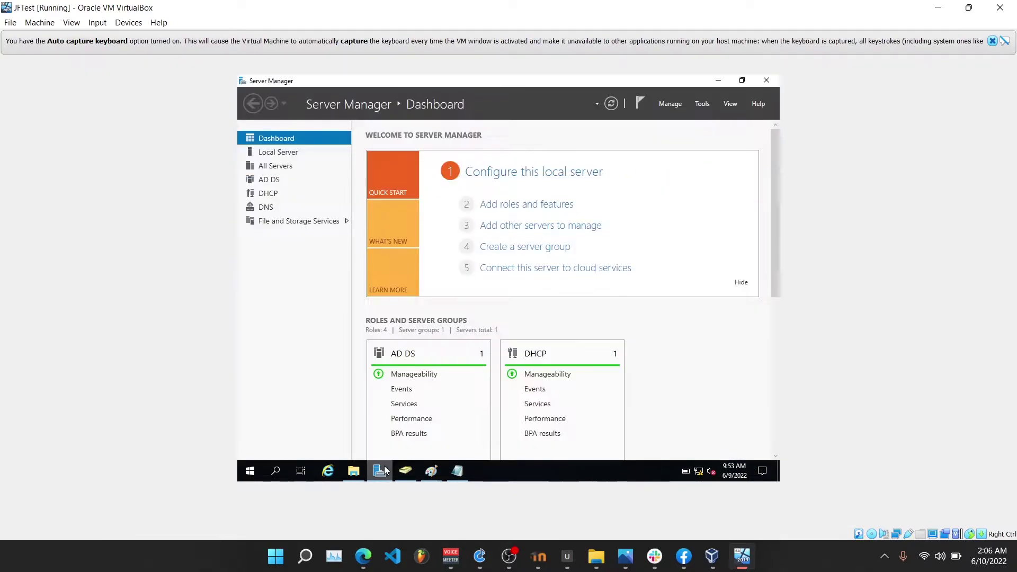
pyautogui.click(702, 104)
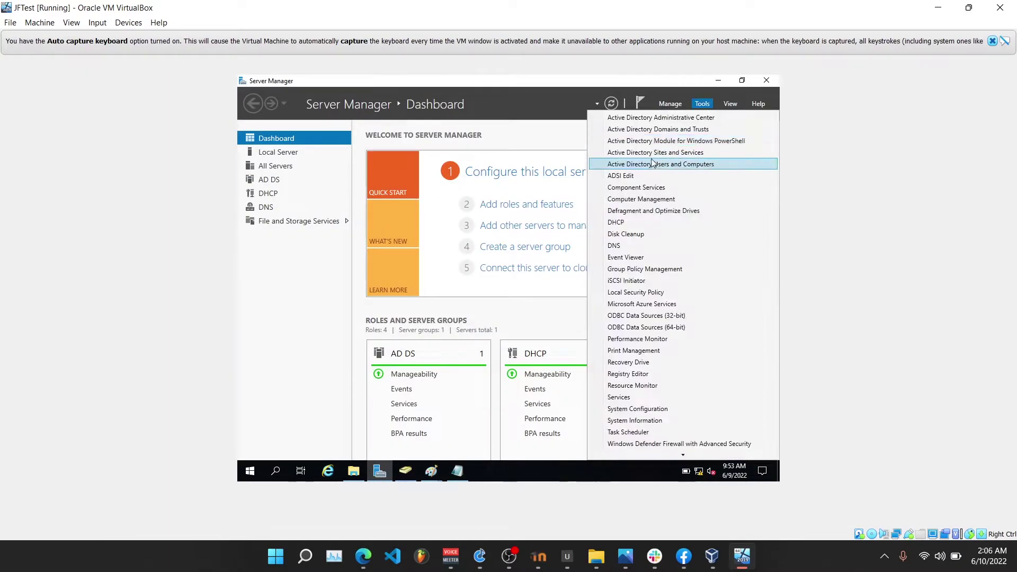
pyautogui.click(651, 165)
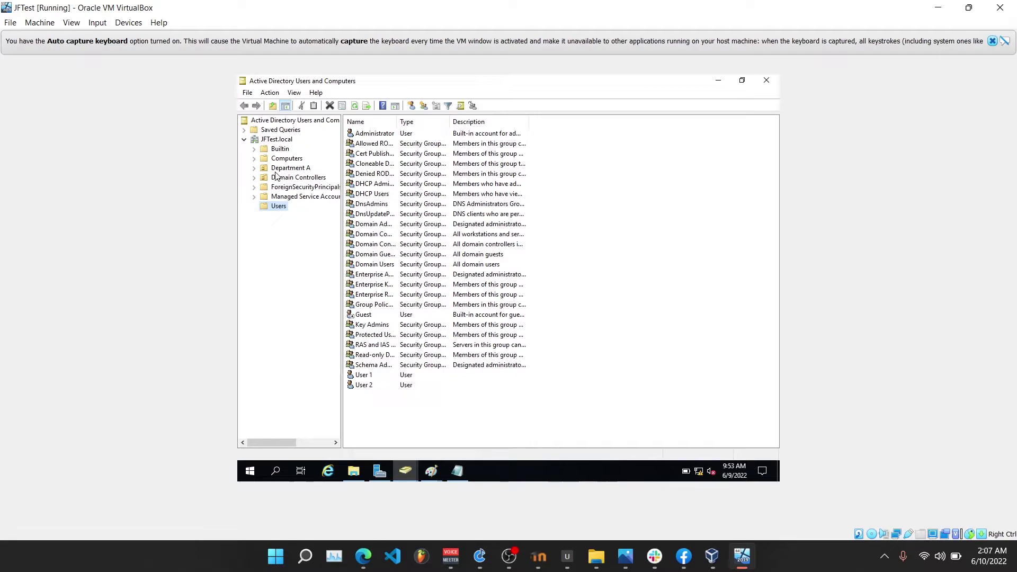
pyautogui.rightClick(276, 210)
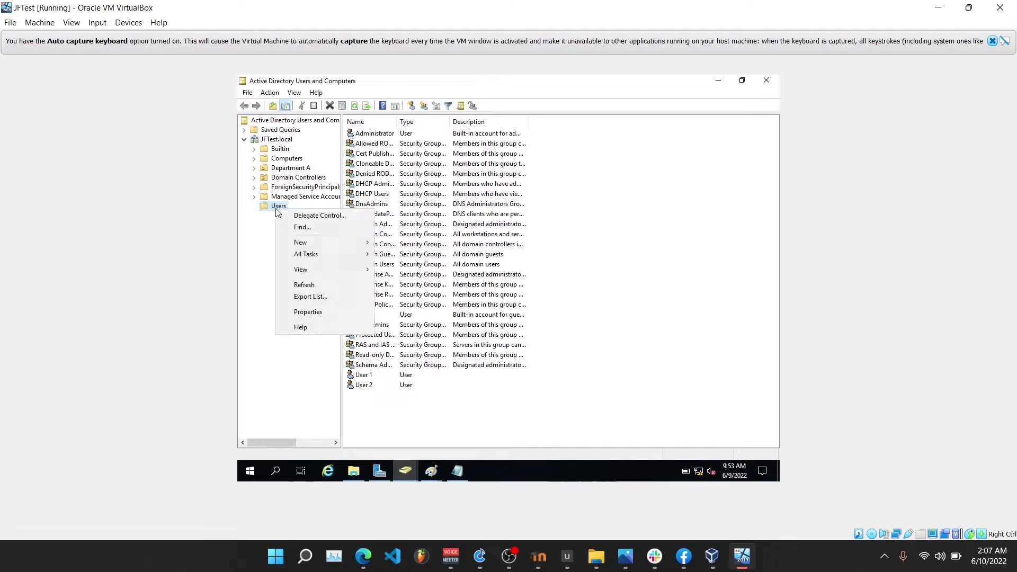
pyautogui.moveTo(311, 244)
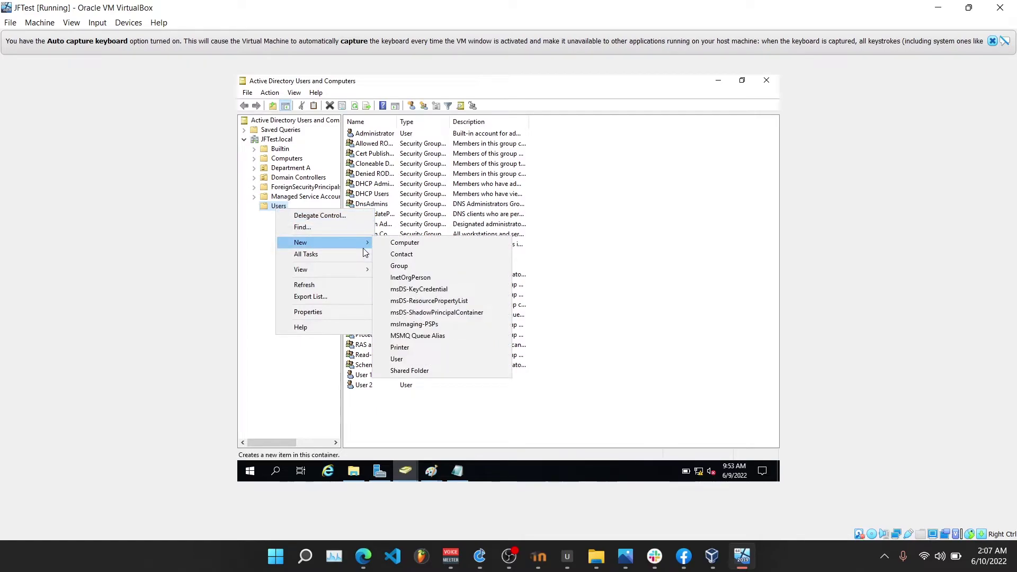
pyautogui.click(410, 359)
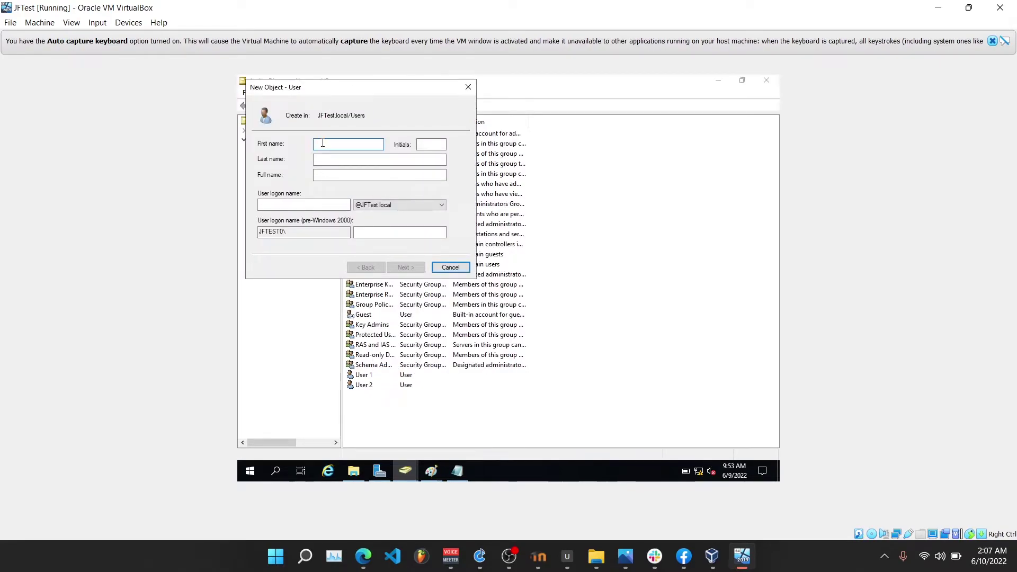
# Enter the user's first name, last name, logon name and password, then finish creating the account.
pyautogui.click(330, 165)
pyautogui.click(272, 204)
pyautogui.write('Merrie')
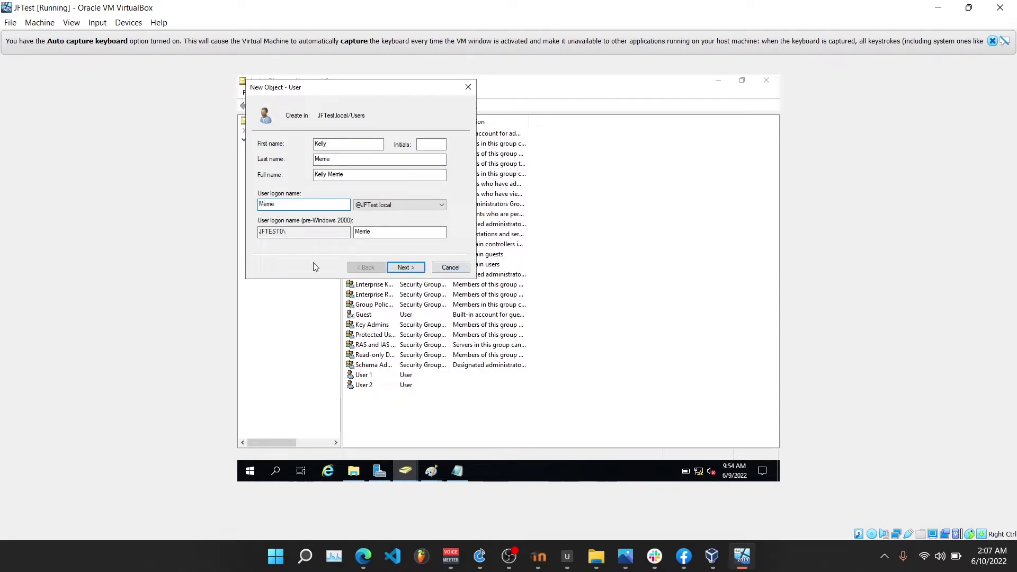
pyautogui.click(406, 267)
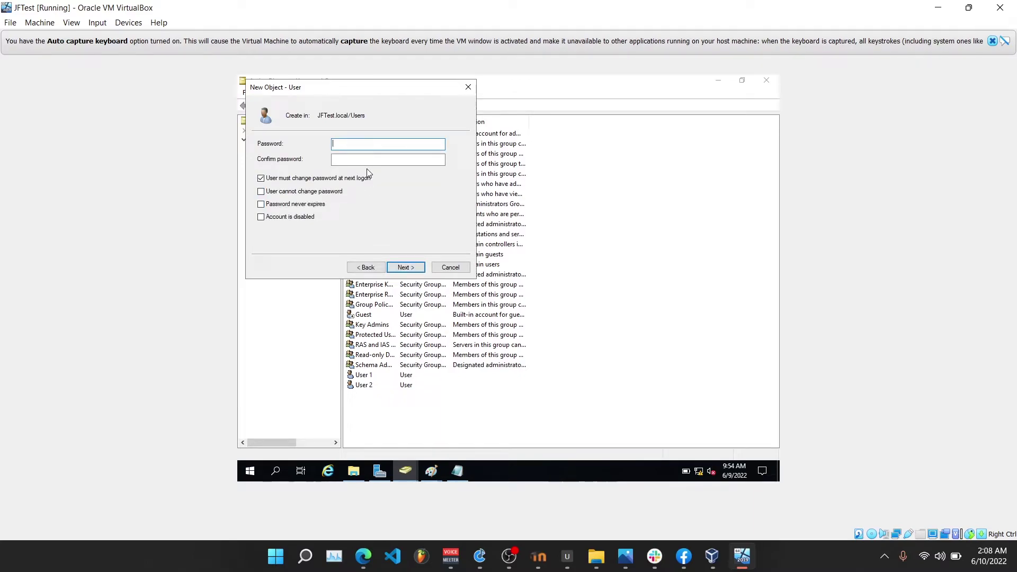
pyautogui.press('Return')
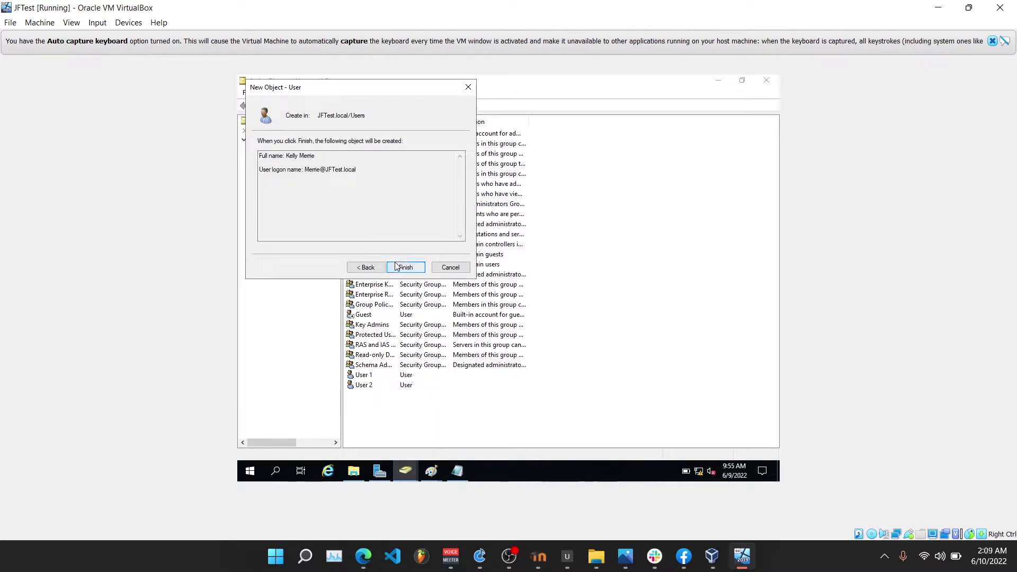
pyautogui.click(404, 268)
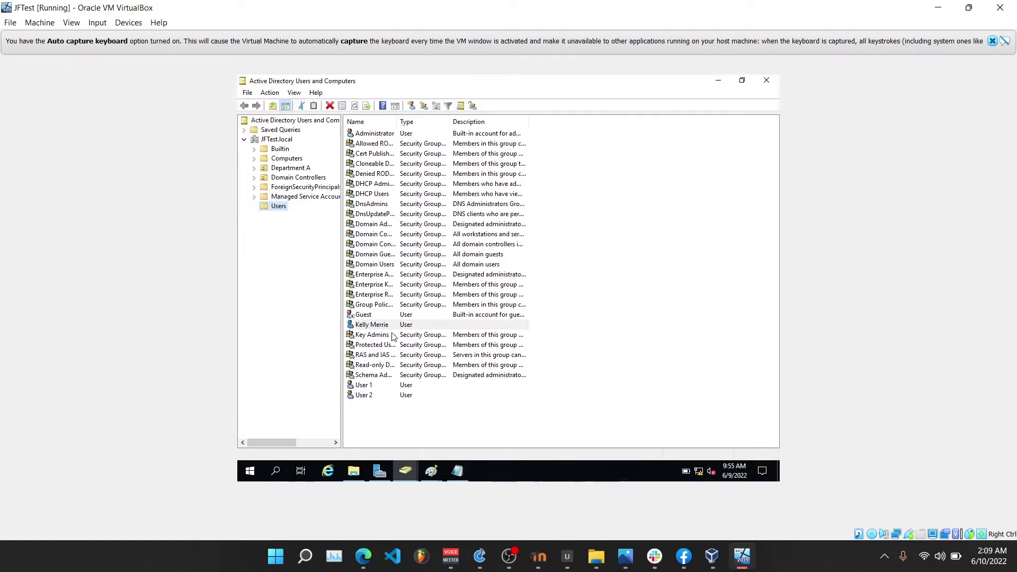
pyautogui.press('super+d')
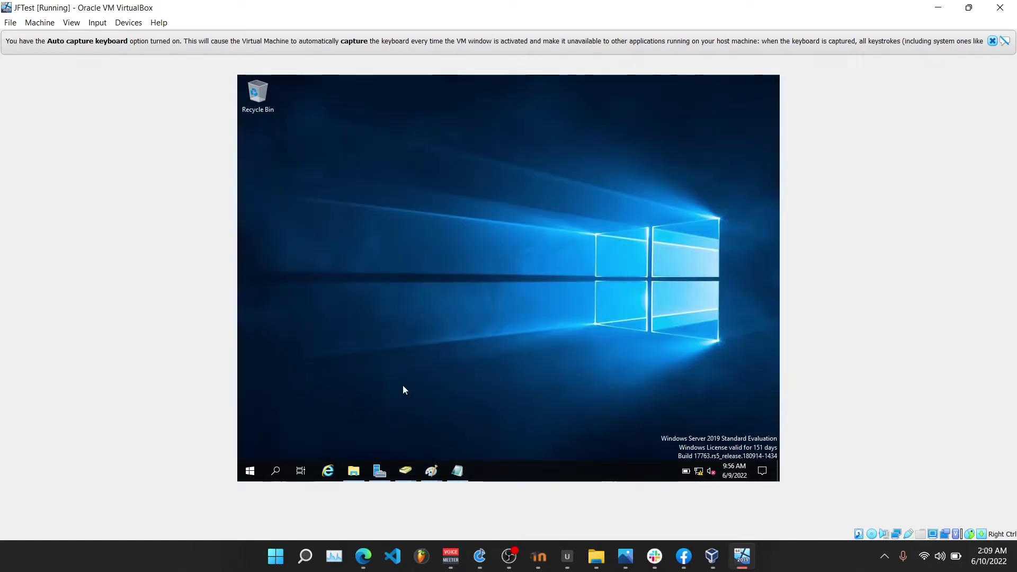
# Create a new folder named Profiles at the root of Local Disk (C:).
pyautogui.click(354, 471)
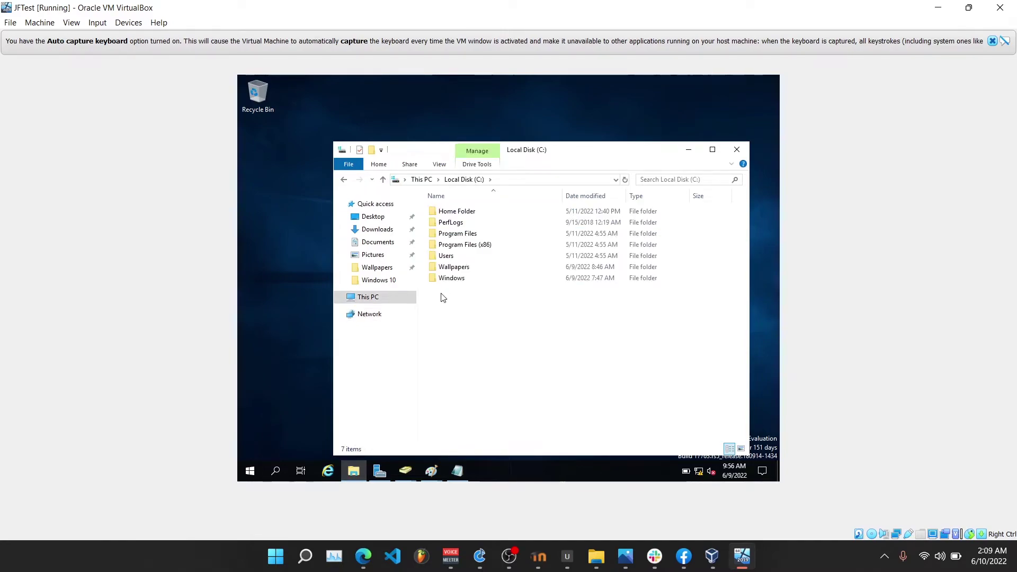
pyautogui.rightClick(442, 294)
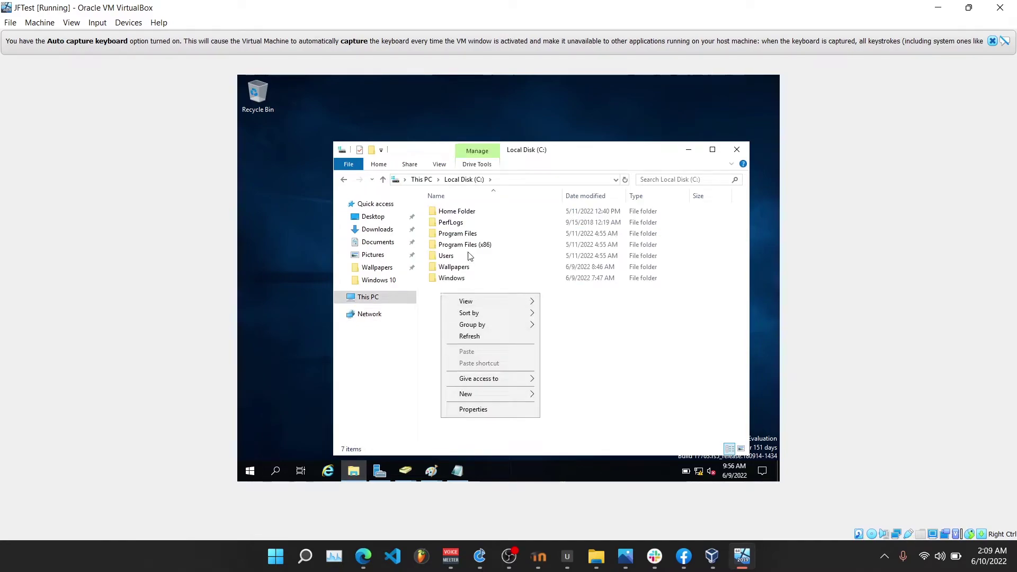
pyautogui.moveTo(470, 397)
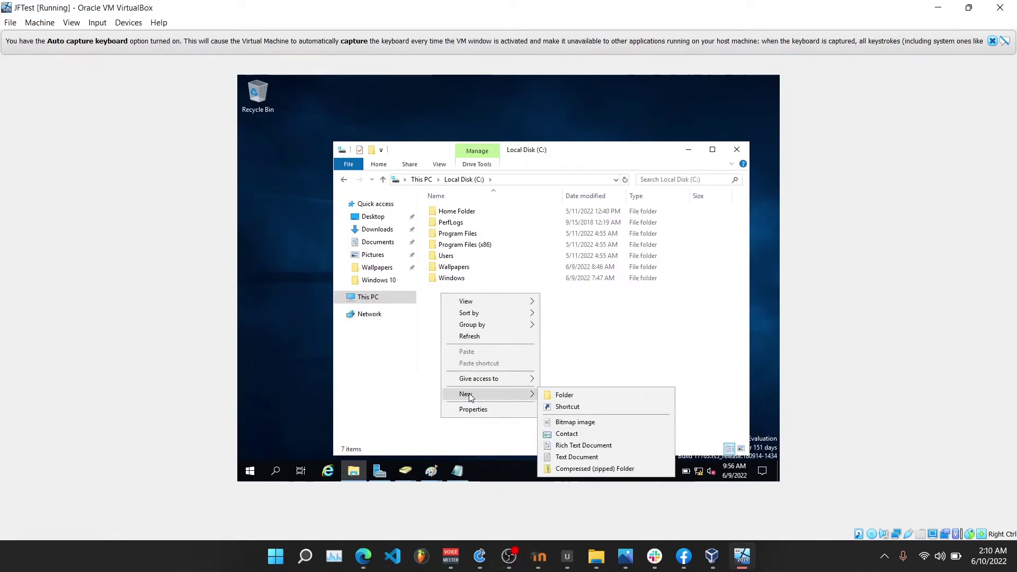
pyautogui.click(571, 395)
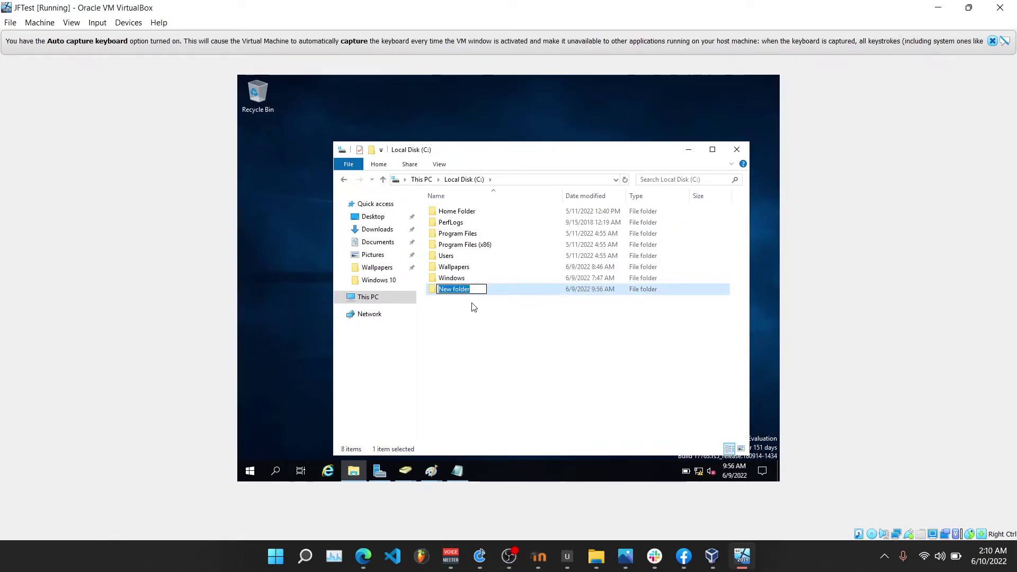
pyautogui.write('Profiles')
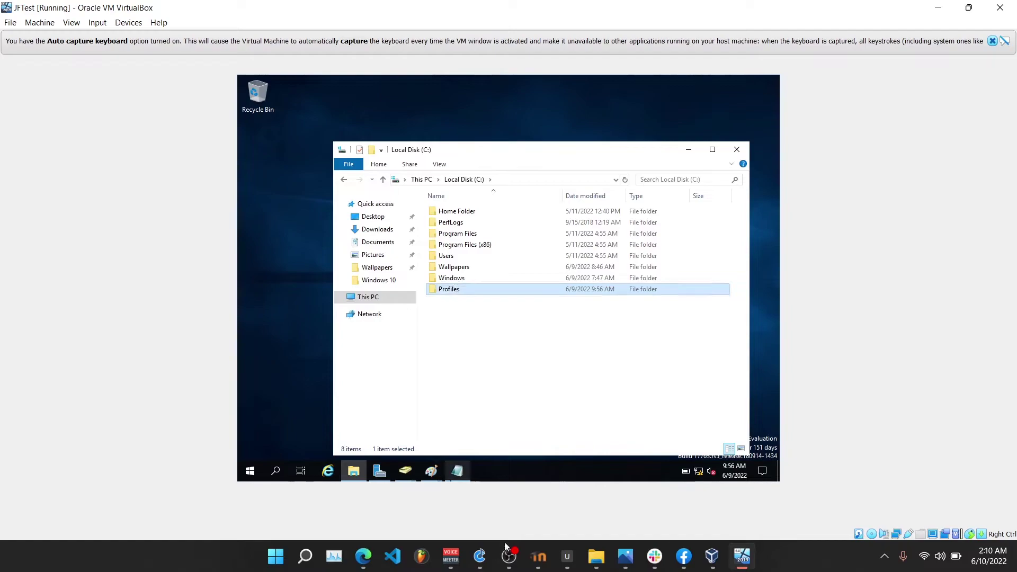
pyautogui.press('Return')
pyautogui.click(508, 557)
pyautogui.click(509, 556)
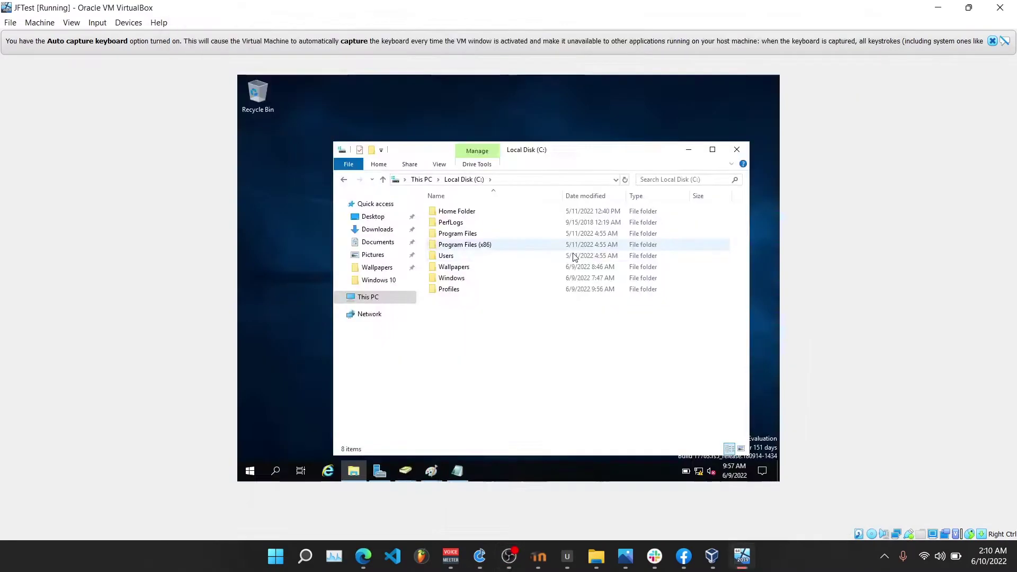
pyautogui.rightClick(511, 292)
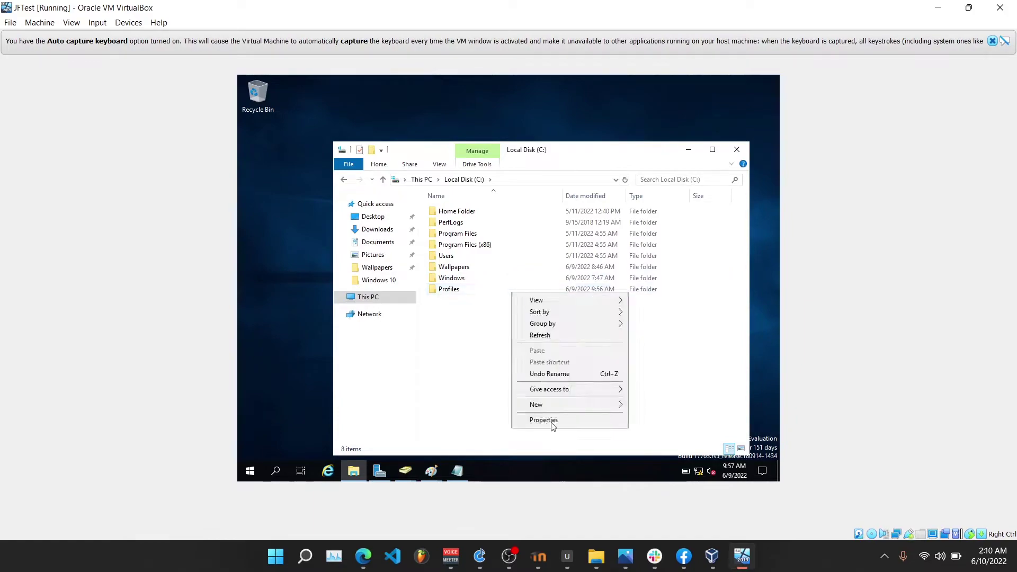
pyautogui.moveTo(554, 403)
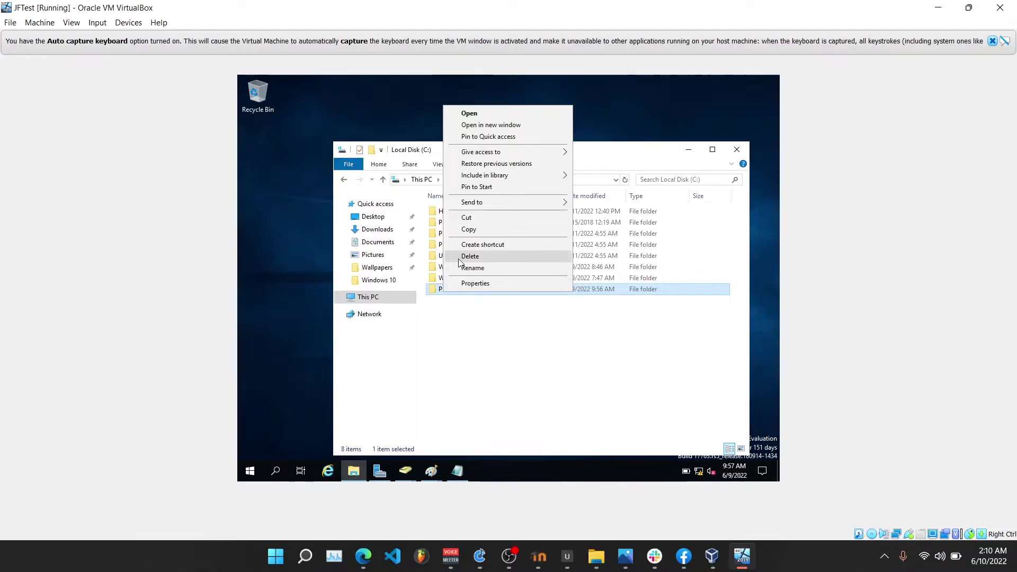
# Share the Profiles folder through Advanced Sharing, giving Everyone full control.
pyautogui.click(476, 284)
pyautogui.click(489, 226)
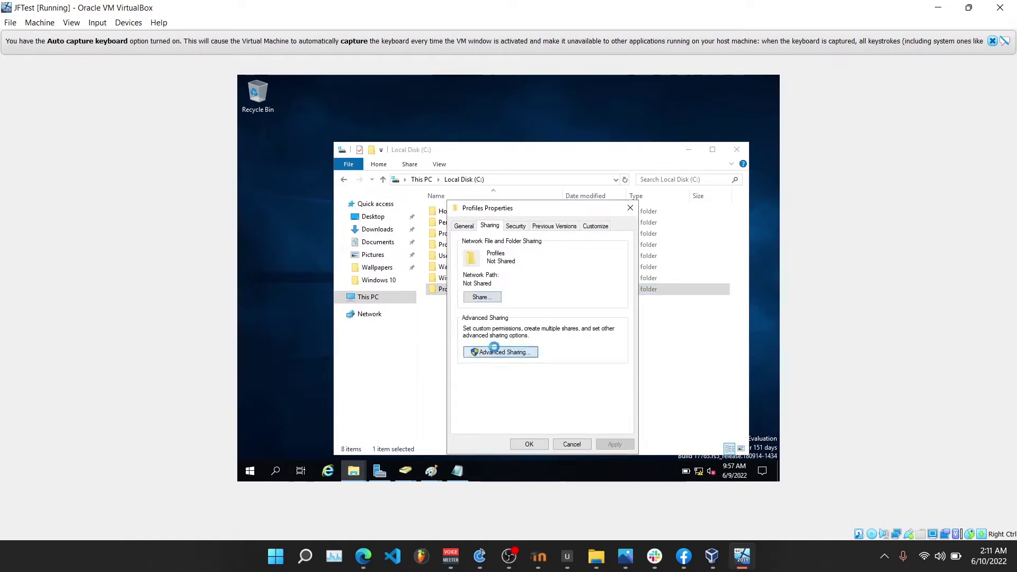
pyautogui.click(496, 352)
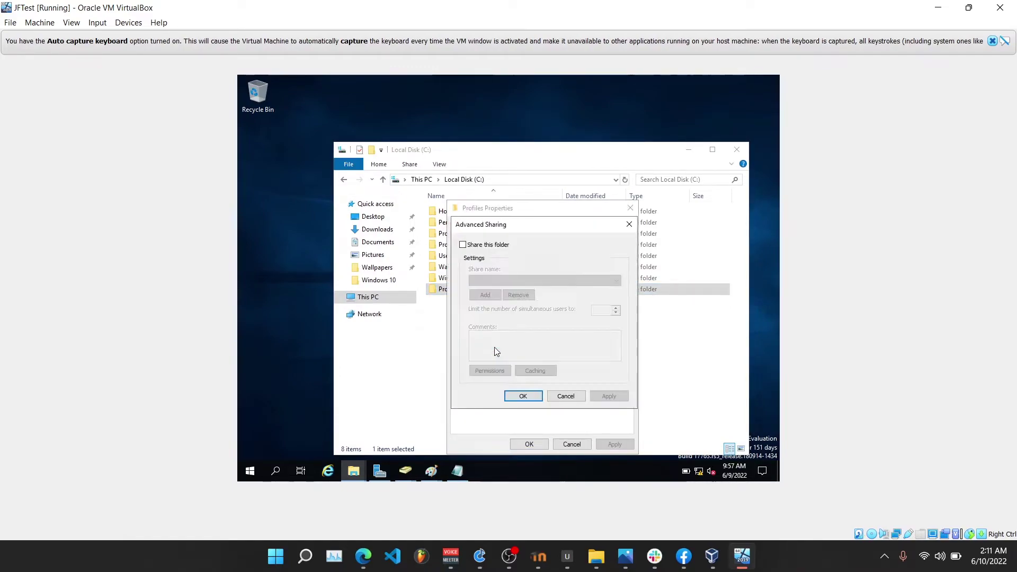
pyautogui.click(463, 245)
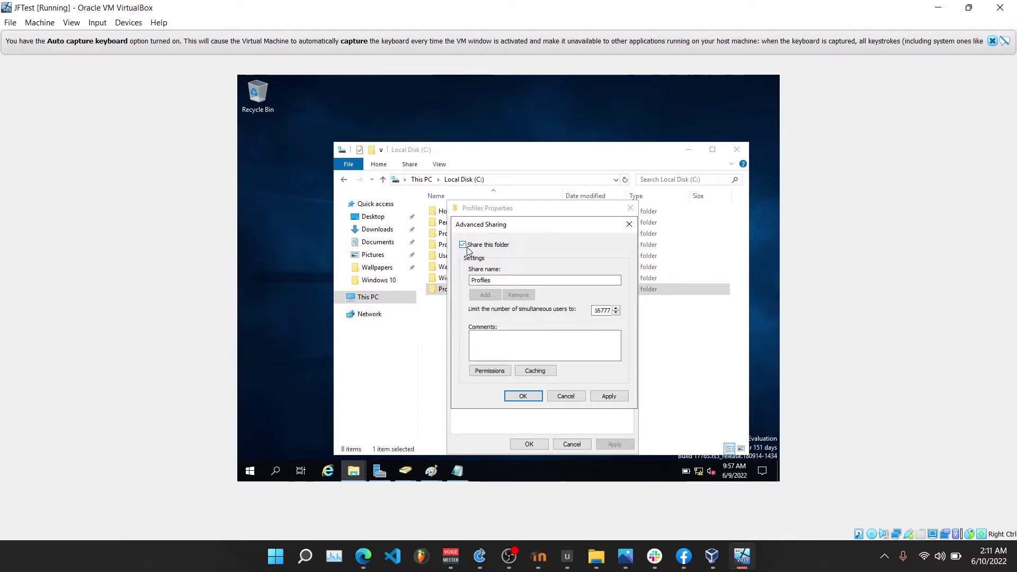
pyautogui.click(485, 372)
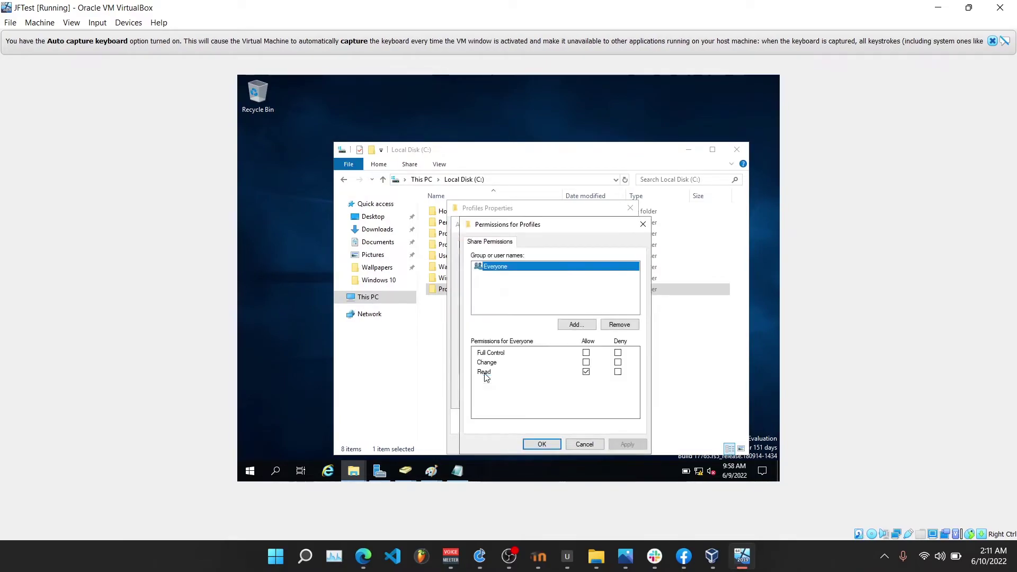
pyautogui.click(586, 352)
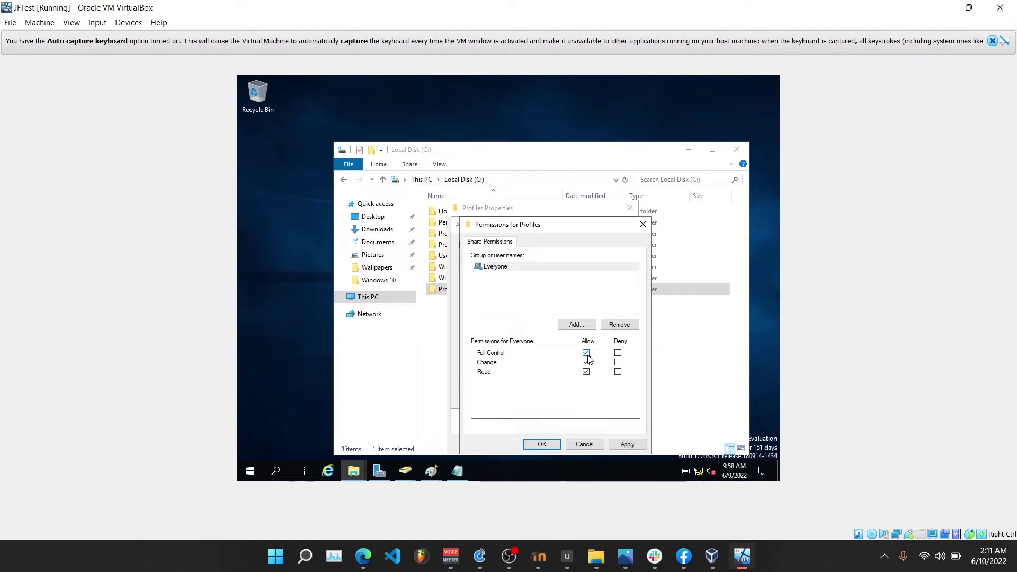
pyautogui.click(637, 445)
pyautogui.click(542, 444)
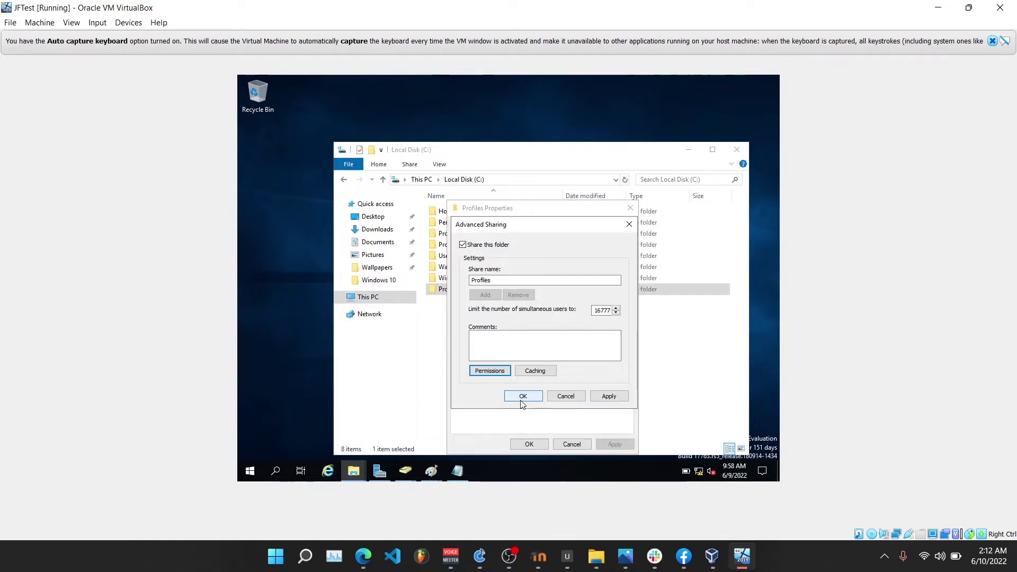
pyautogui.click(522, 402)
pyautogui.click(528, 444)
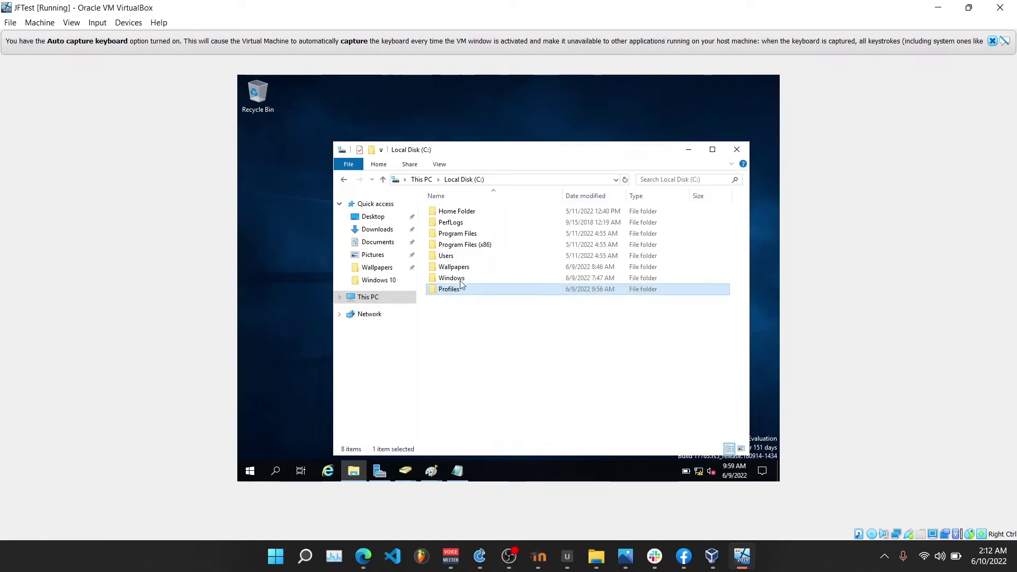
# Select the share's network path \\JFTEST\Profiles in the Sharing tab, then close Properties.
pyautogui.rightClick(468, 291)
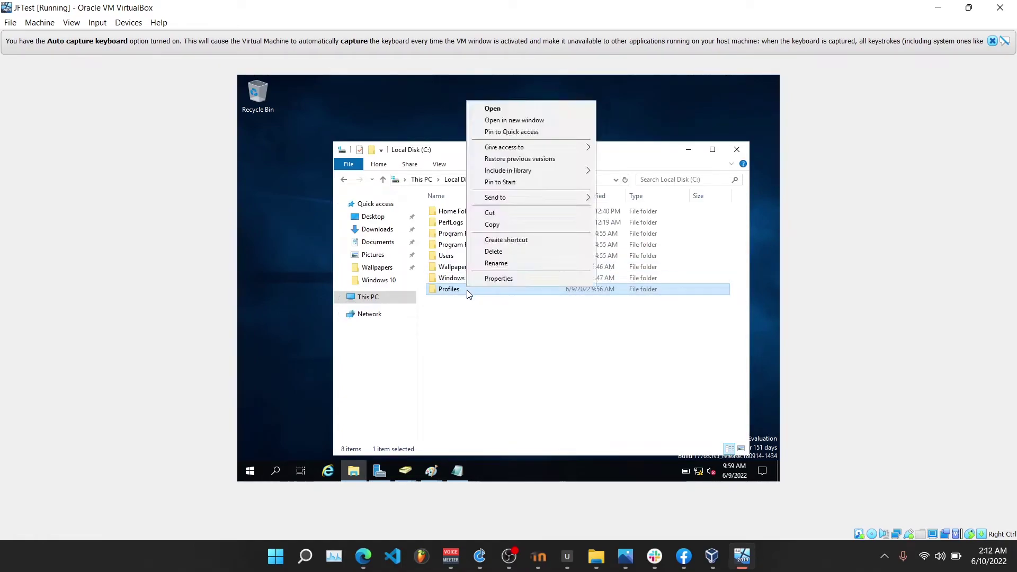
pyautogui.click(498, 279)
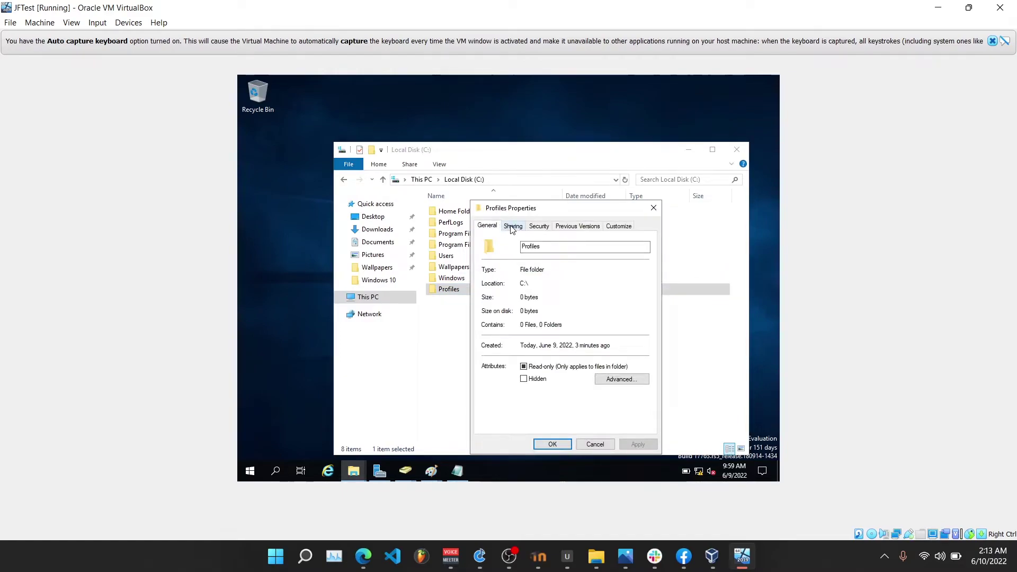
pyautogui.click(513, 226)
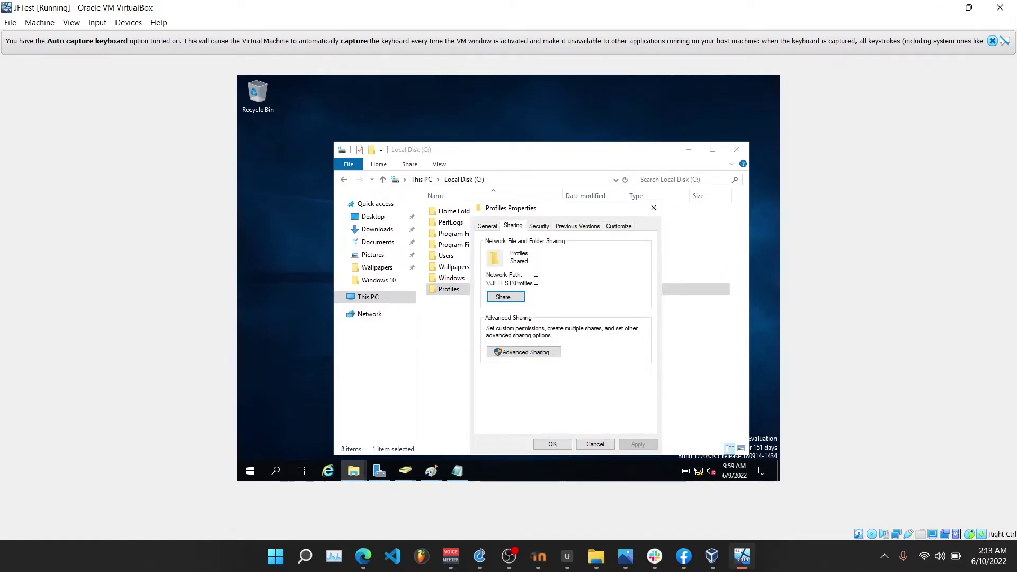
pyautogui.moveTo(532, 284); pyautogui.dragTo(486, 284)
pyautogui.click(654, 208)
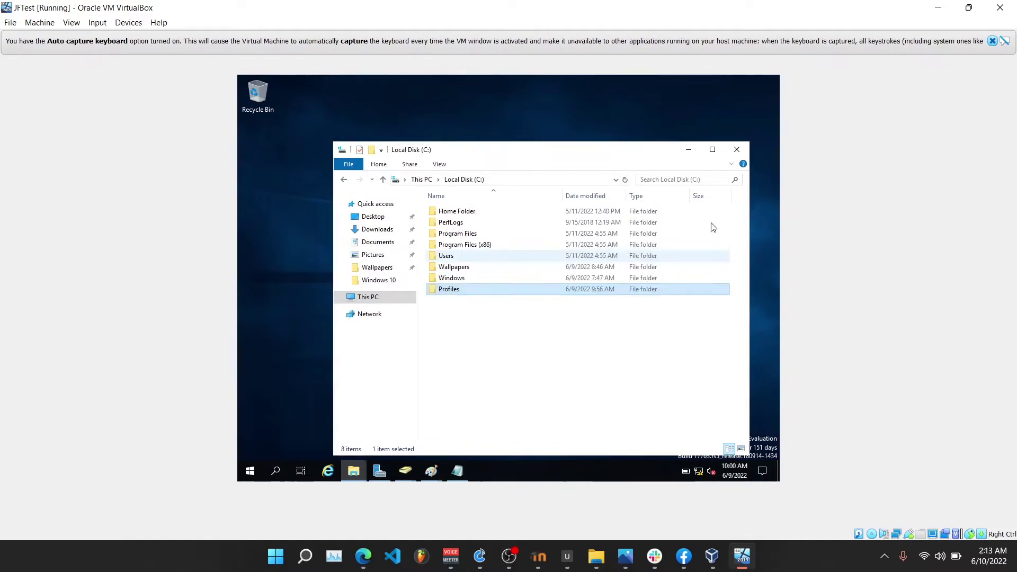
# Reopen Active Directory Users and Computers and show the new user's Profile properties.
pyautogui.click(736, 153)
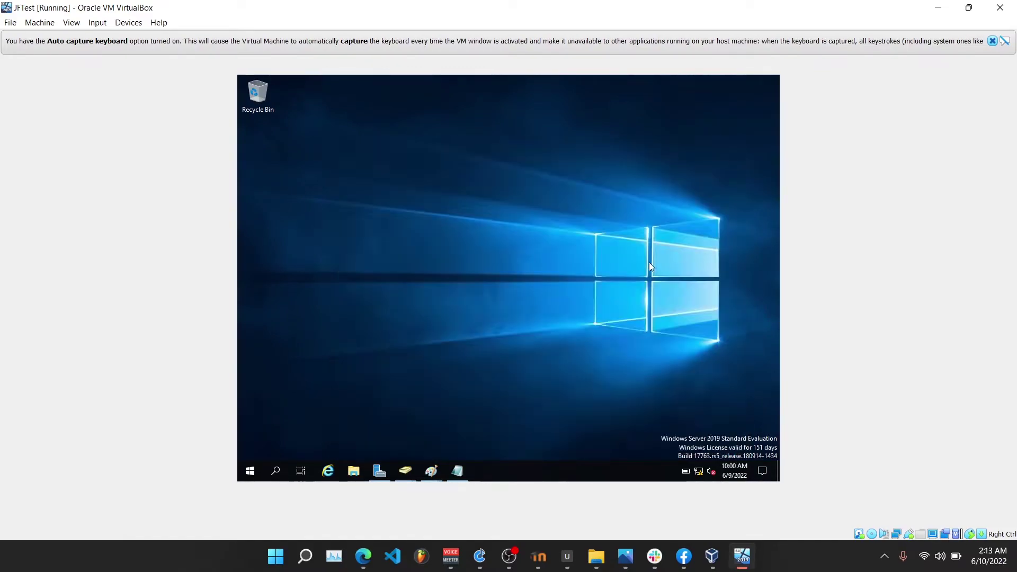
pyautogui.click(389, 467)
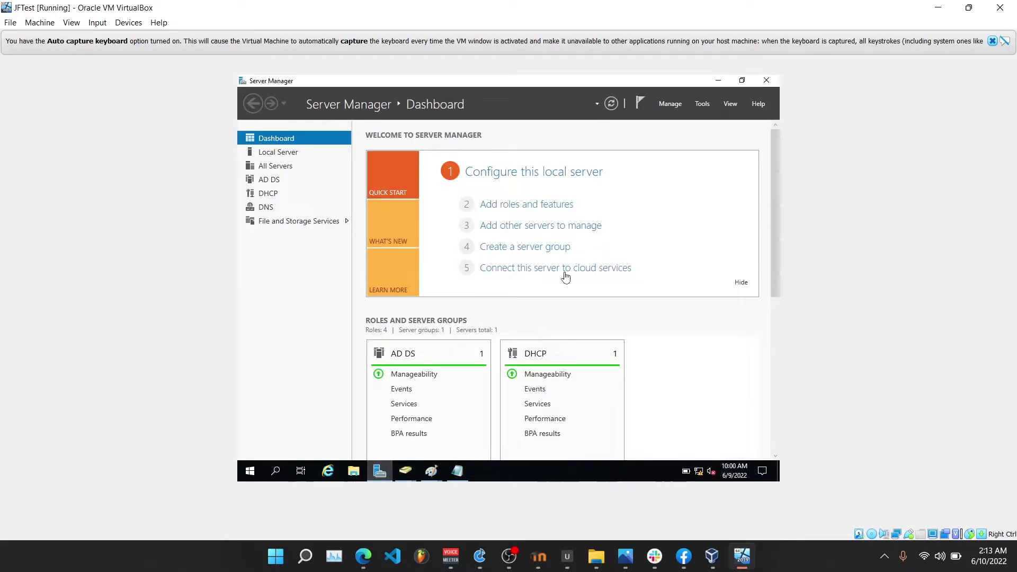
pyautogui.click(703, 104)
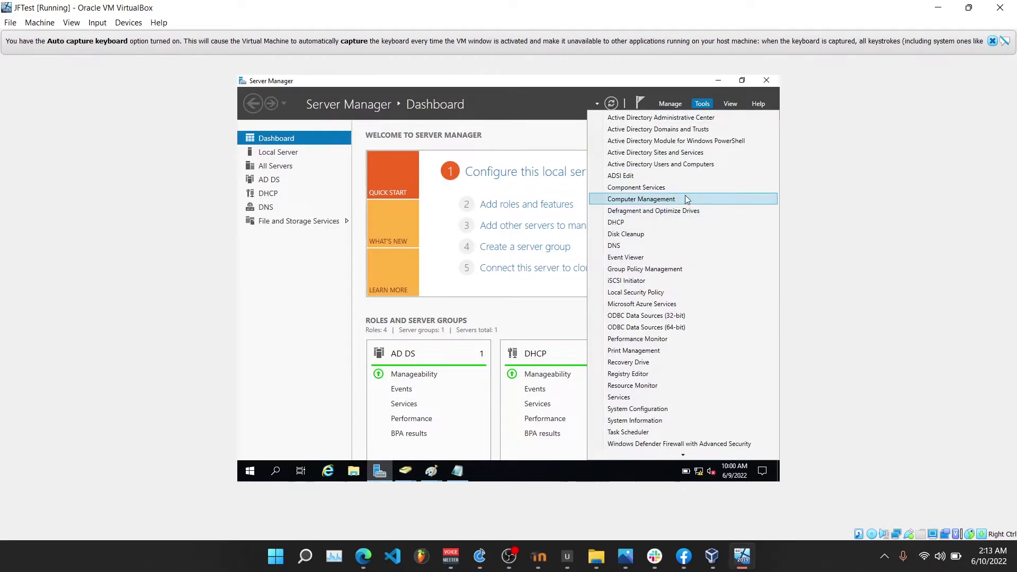
pyautogui.click(683, 165)
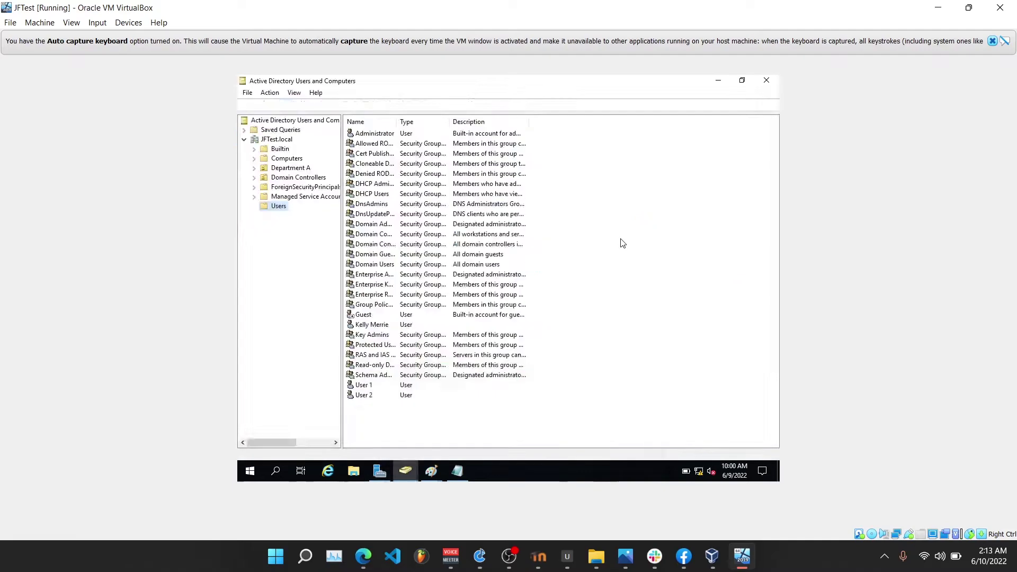
pyautogui.rightClick(394, 326)
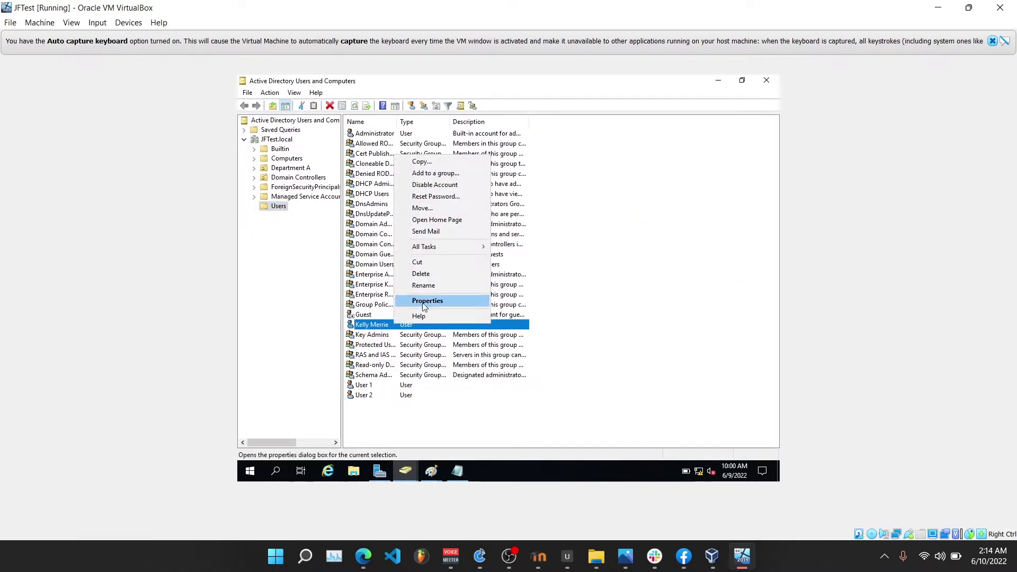
pyautogui.click(428, 300)
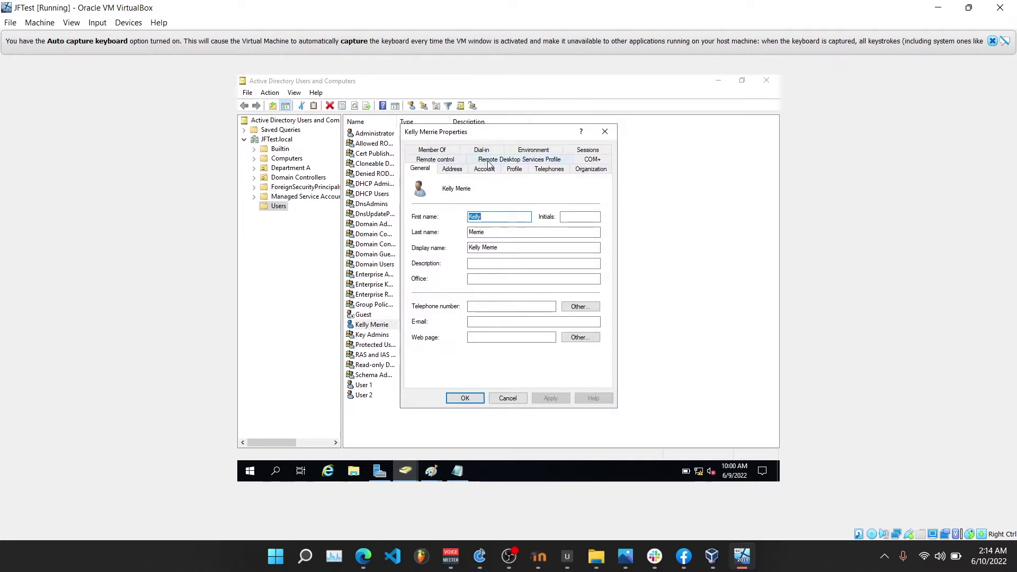
pyautogui.click(517, 169)
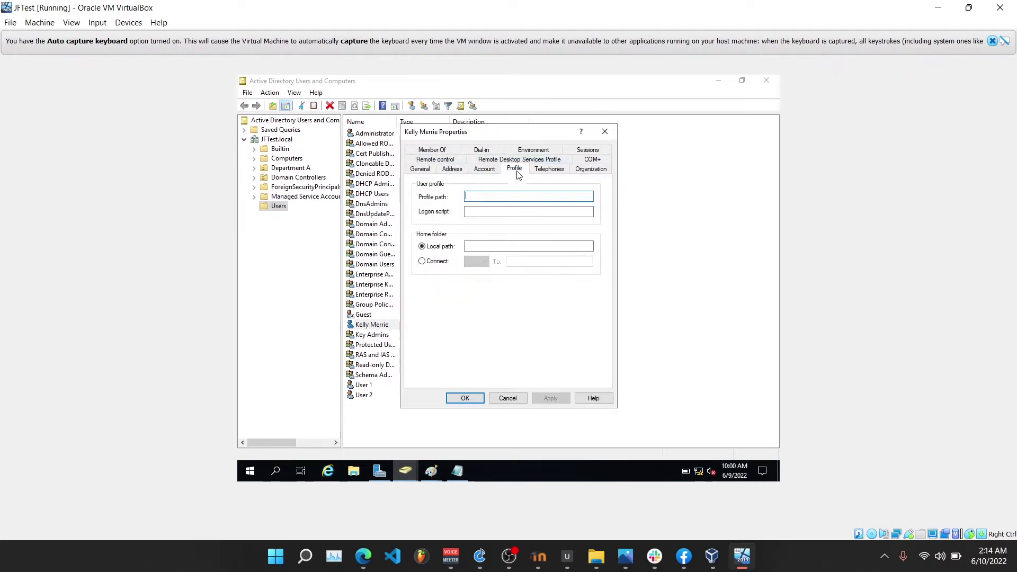
# Set the profile path to \\JFTEST\Profiles\%username% and copy it.
pyautogui.click(478, 195)
pyautogui.write('\\\\JFTEST\\Profiles\\%')
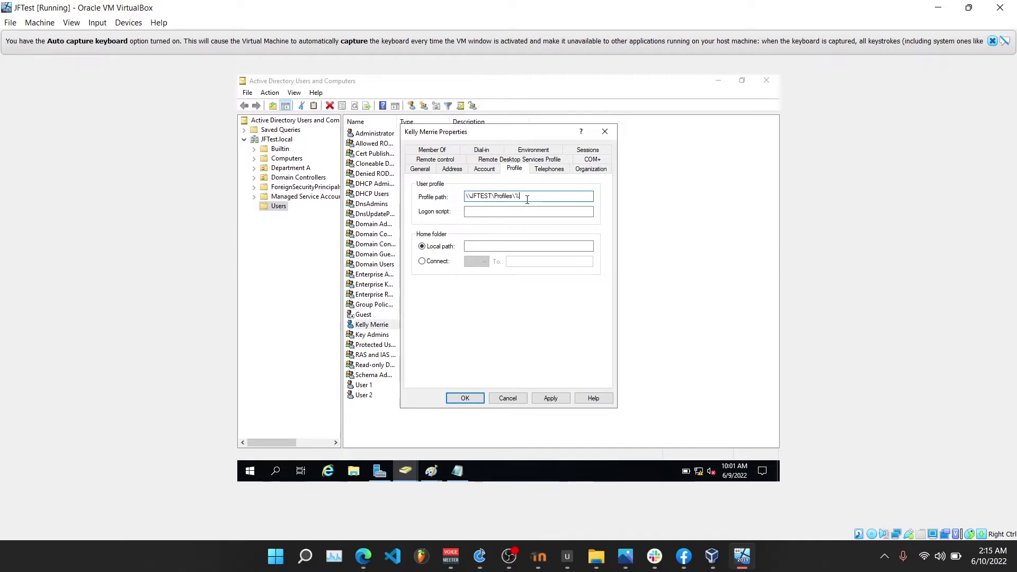
pyautogui.write('username%')
pyautogui.moveTo(549, 196); pyautogui.dragTo(459, 195)
pyautogui.rightClick(482, 194)
pyautogui.click(509, 231)
# Connect home folder drive Z: to the same \\JFTEST\Profiles\%username% path and apply.
pyautogui.click(425, 262)
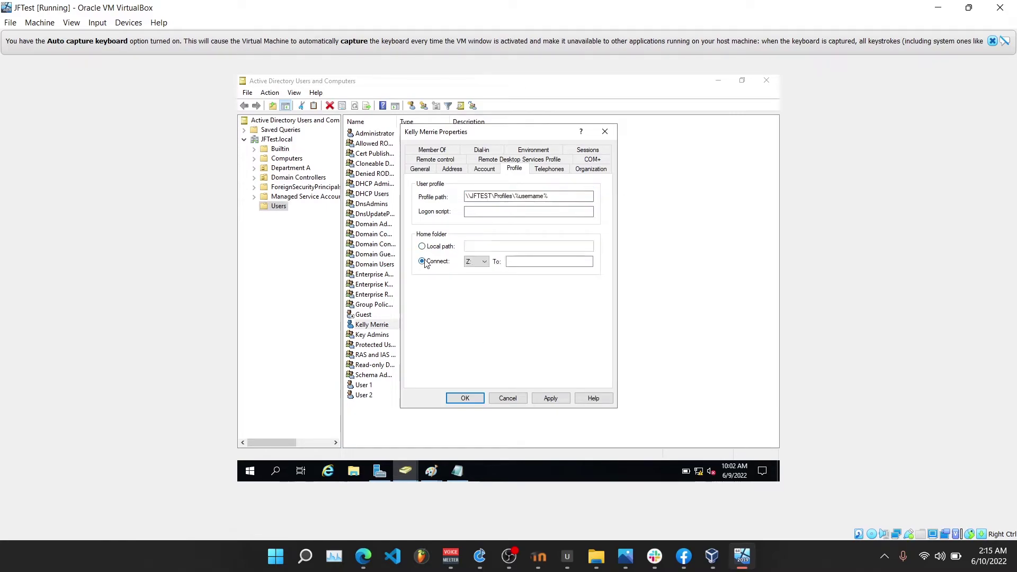
pyautogui.click(537, 263)
pyautogui.hotkey('ctrl', 'v')
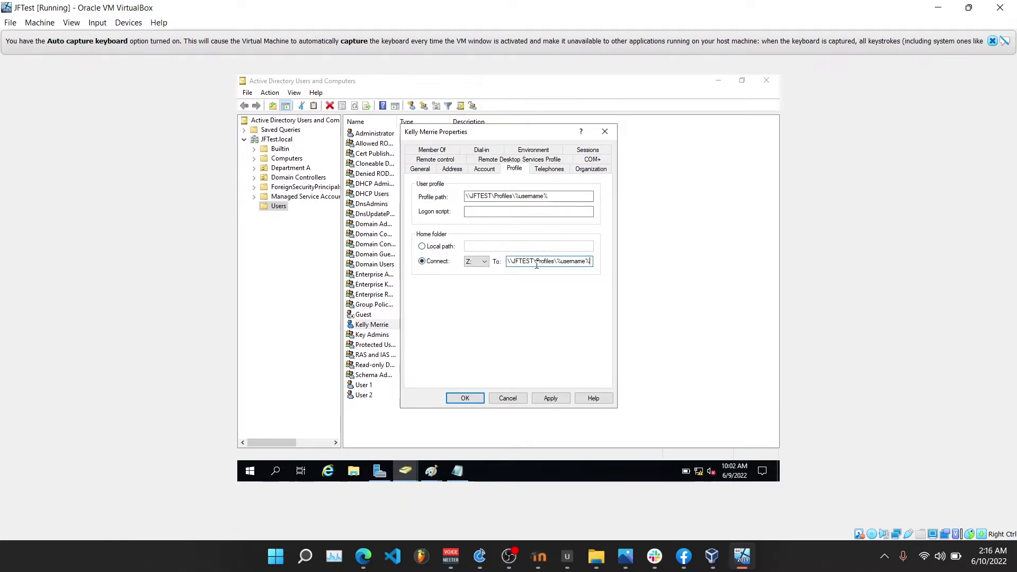
pyautogui.click(550, 400)
pyautogui.click(463, 400)
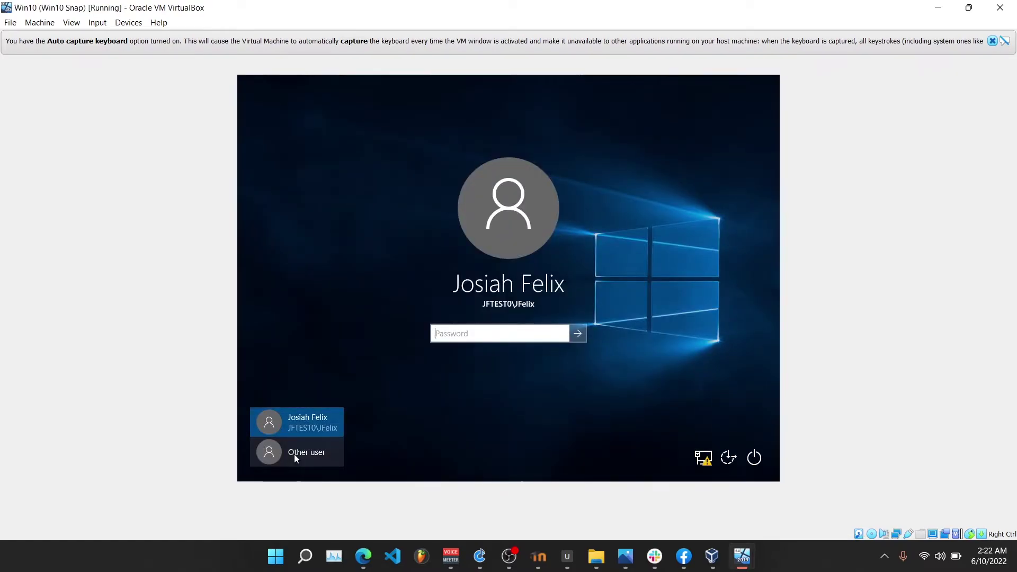
# Sign in to the Windows 10 client as the new domain user with their password.
pyautogui.click(294, 453)
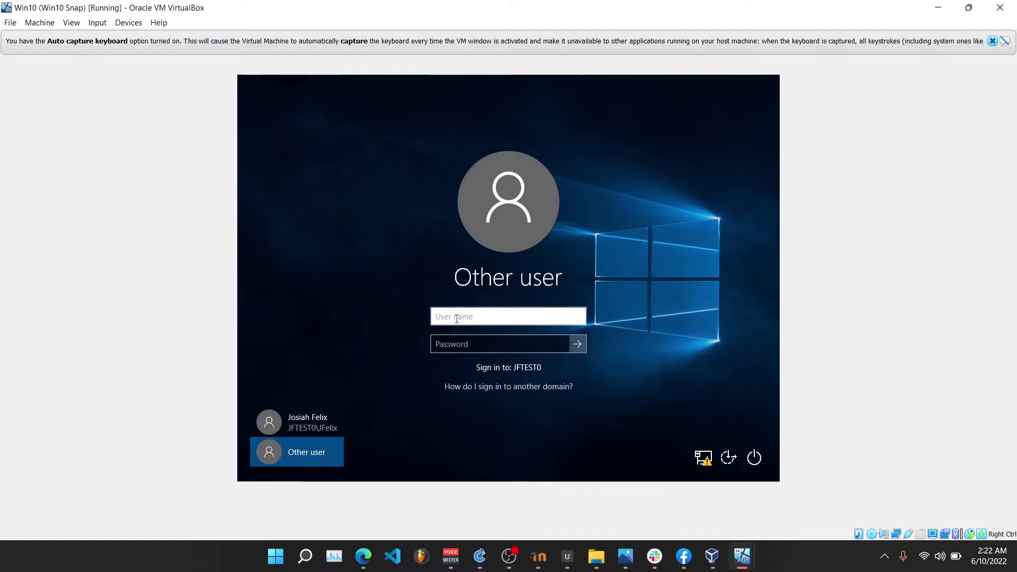
pyautogui.write('Merrie')
pyautogui.click(439, 345)
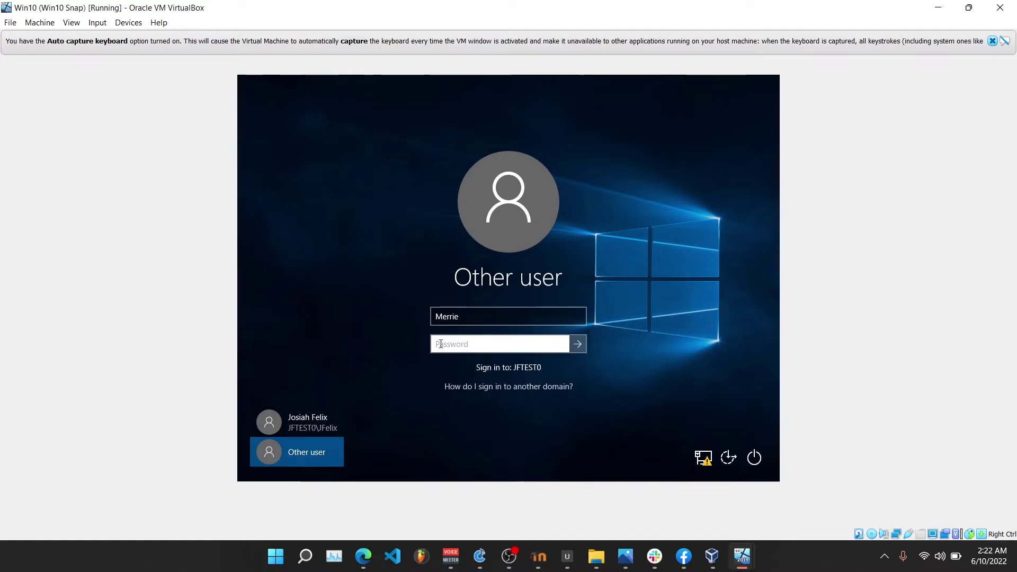
pyautogui.write('•')
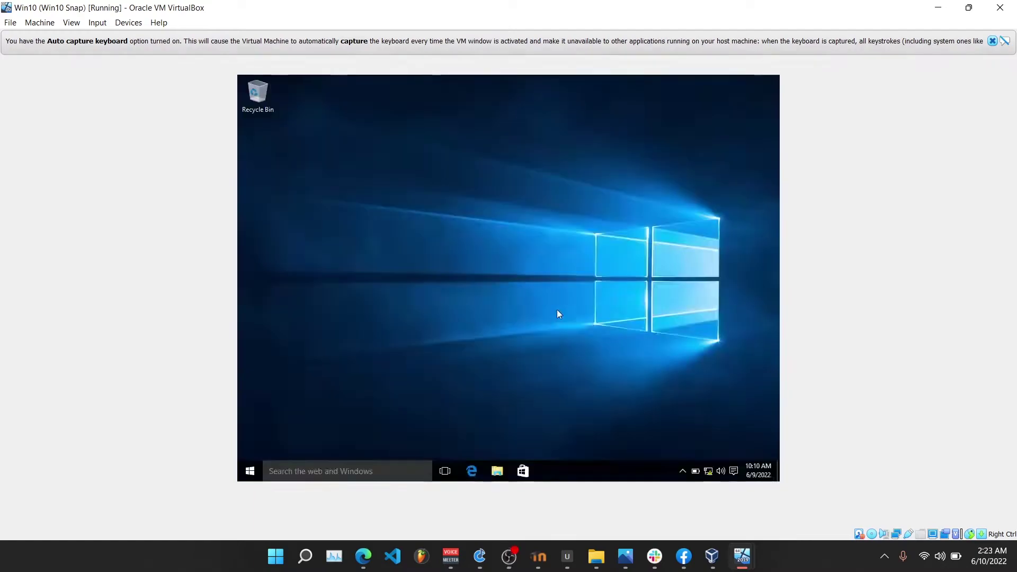
# Turn on the Computer desktop icon in Themes > Desktop icon settings.
pyautogui.rightClick(507, 303)
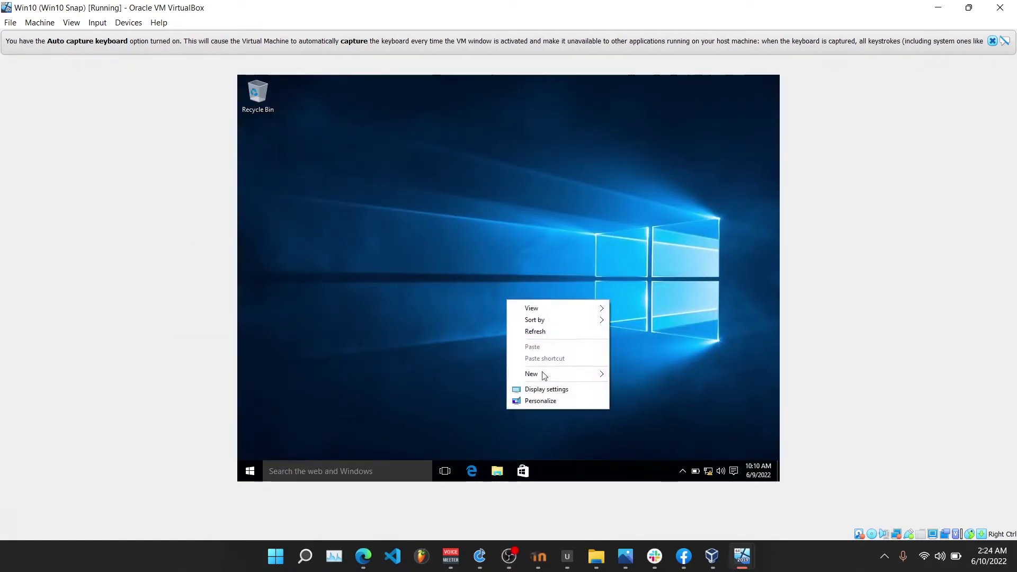
pyautogui.click(546, 402)
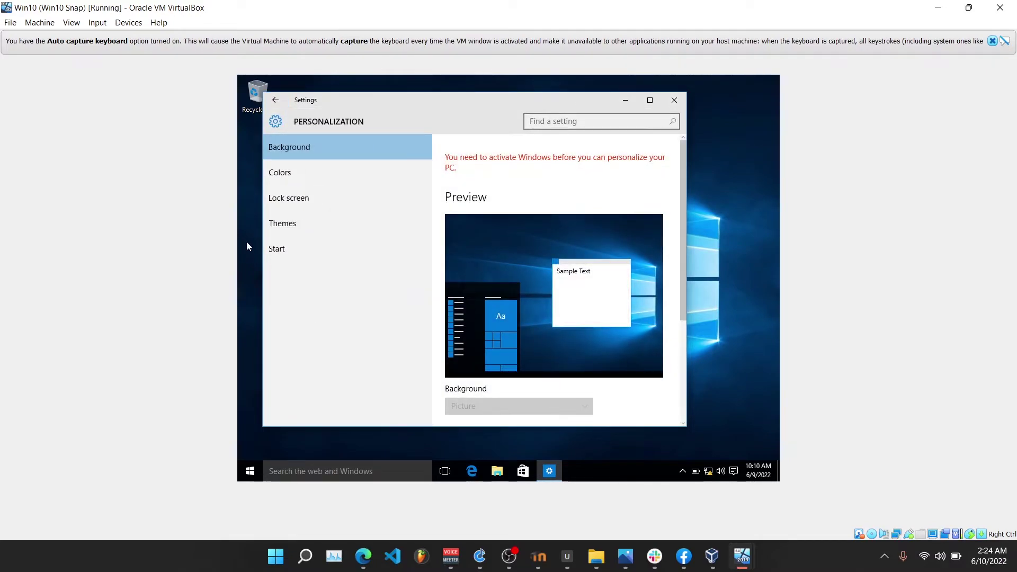
pyautogui.click(292, 224)
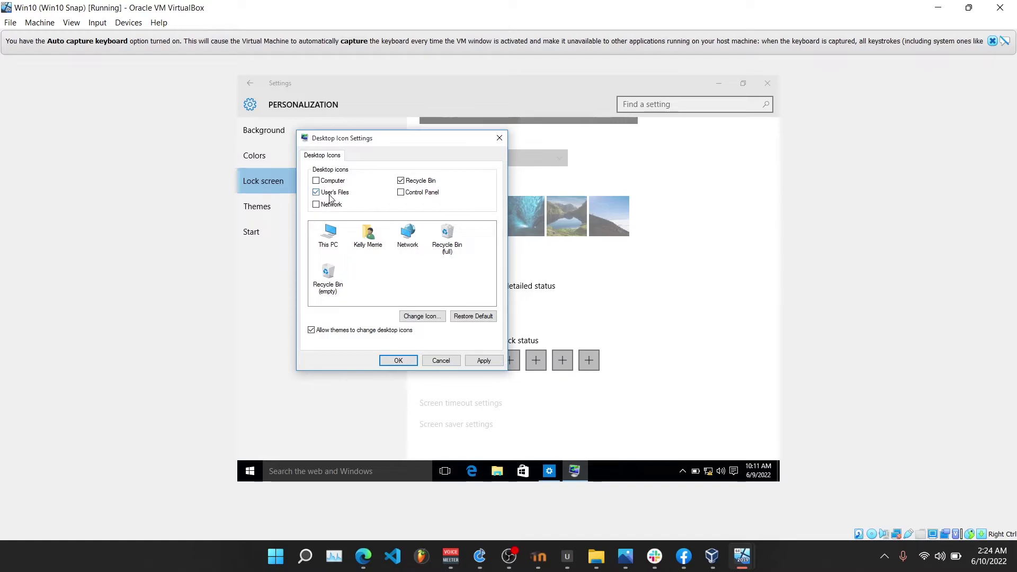
pyautogui.click(318, 181)
pyautogui.click(501, 363)
pyautogui.click(398, 360)
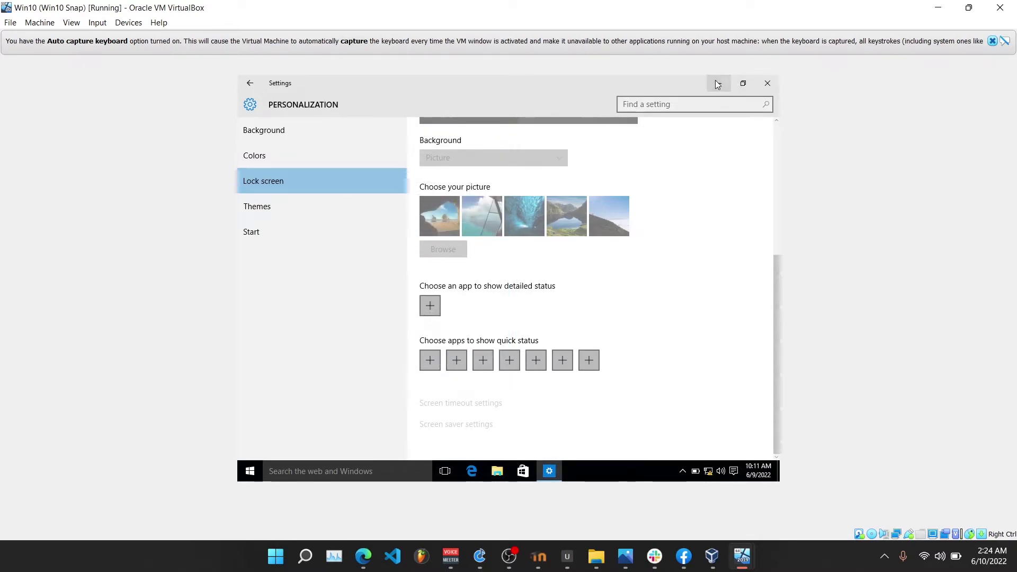
pyautogui.click(719, 83)
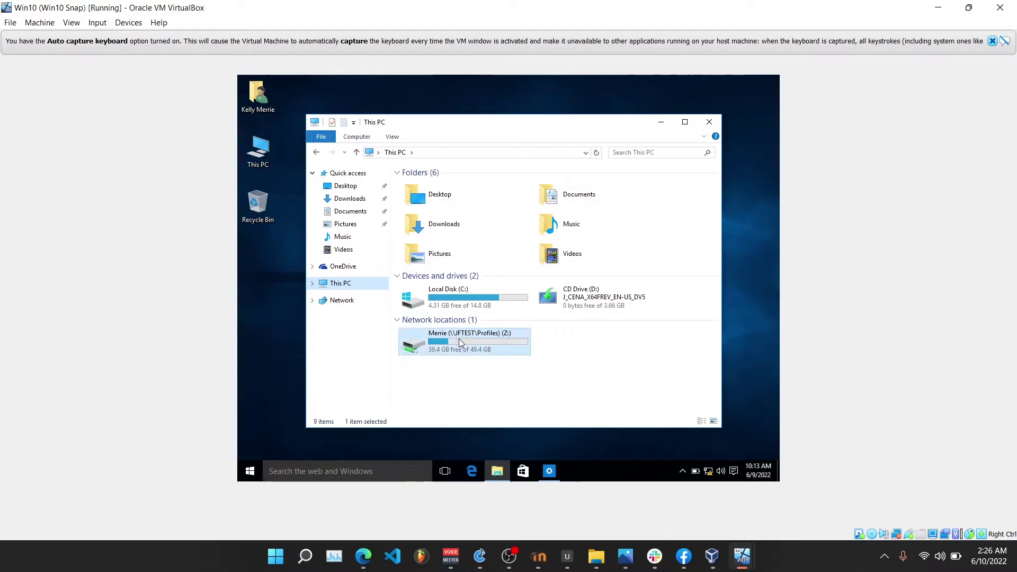
# Place a desktop shortcut to the mapped Z: Profiles drive and close This PC.
pyautogui.rightClick(458, 339)
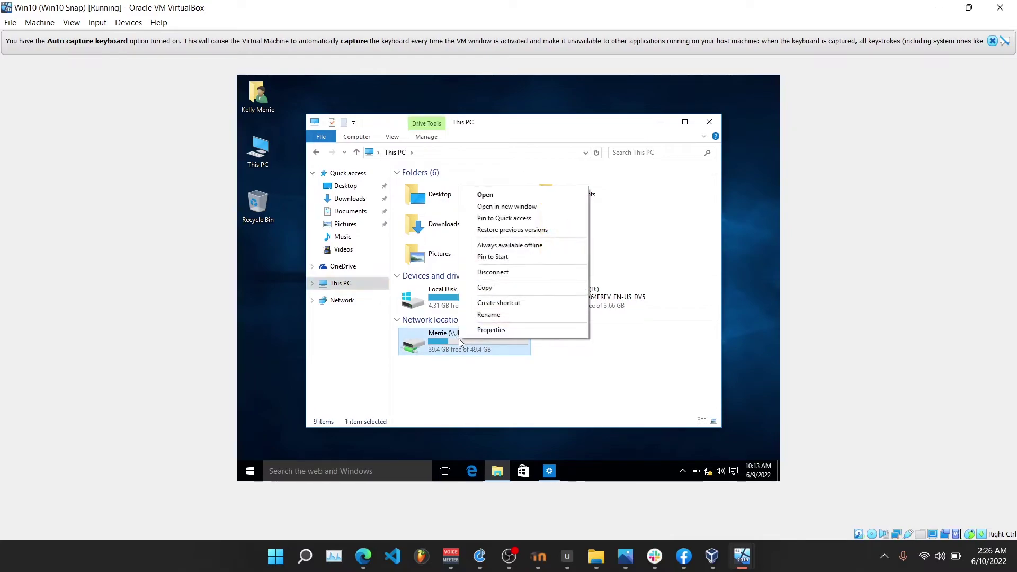
pyautogui.click(497, 303)
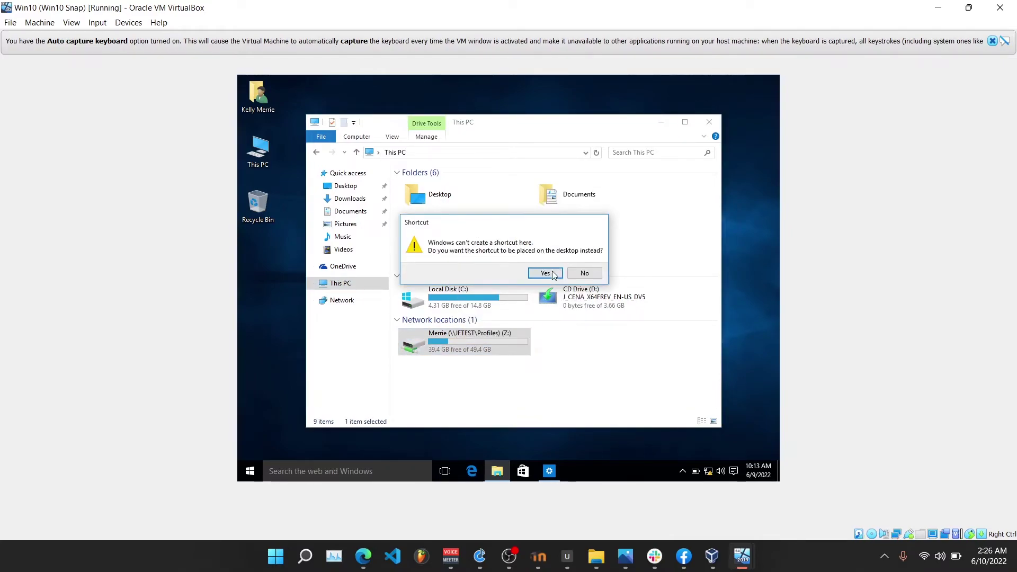
pyautogui.click(546, 273)
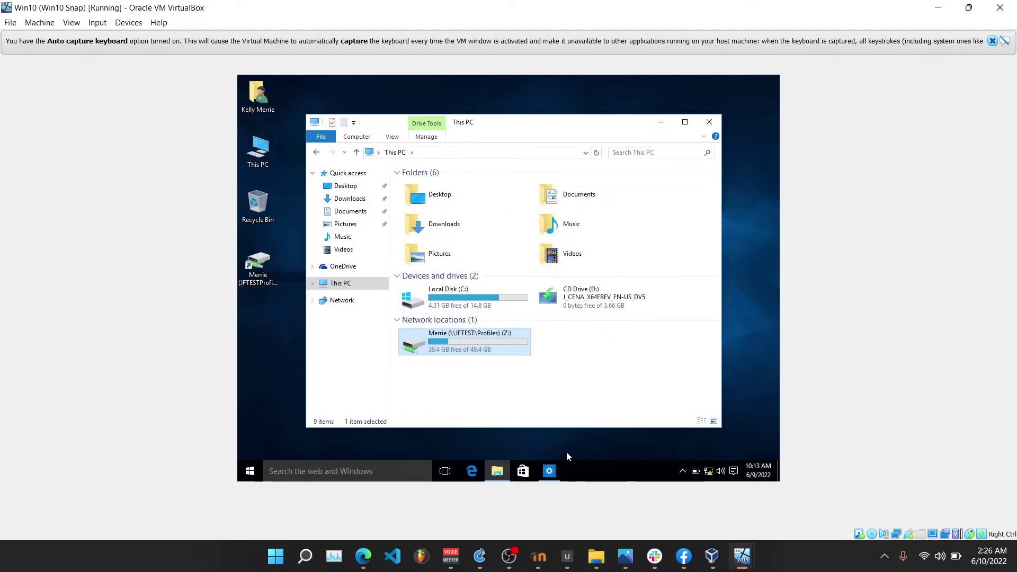
pyautogui.click(497, 471)
# Open Advanced system settings from This PC, authenticating as administrator.
pyautogui.rightClick(253, 154)
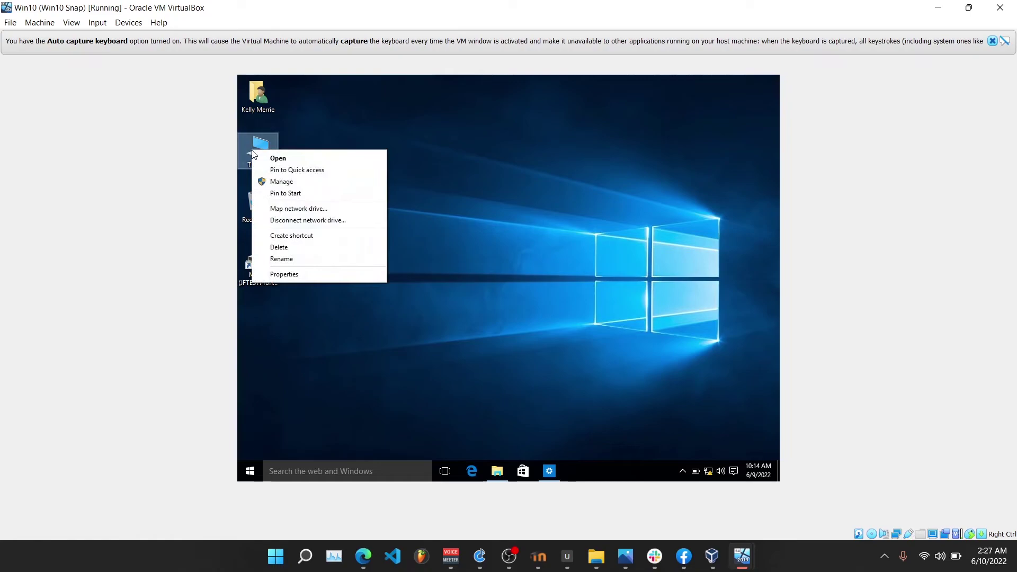
pyautogui.click(290, 275)
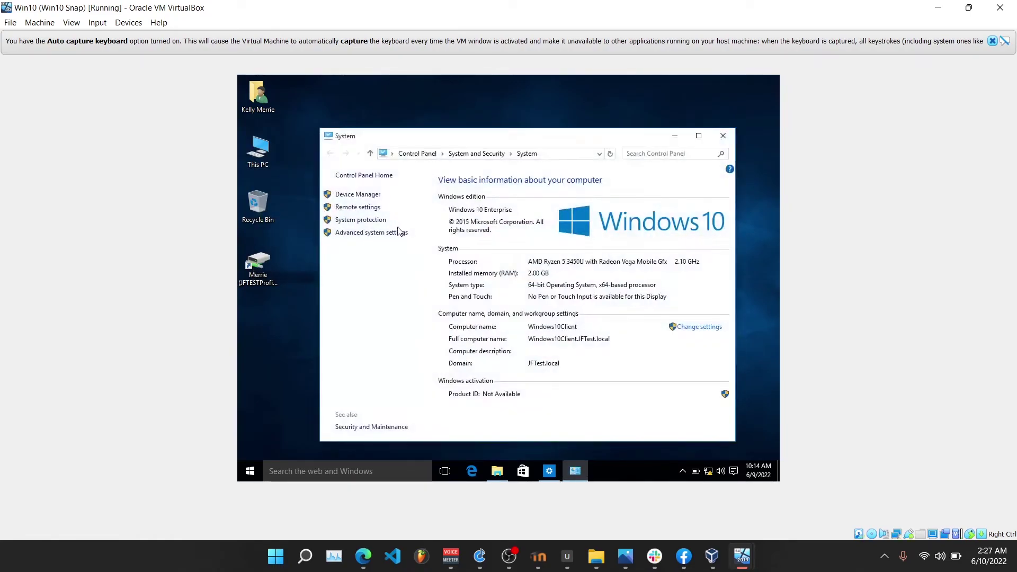
pyautogui.click(363, 236)
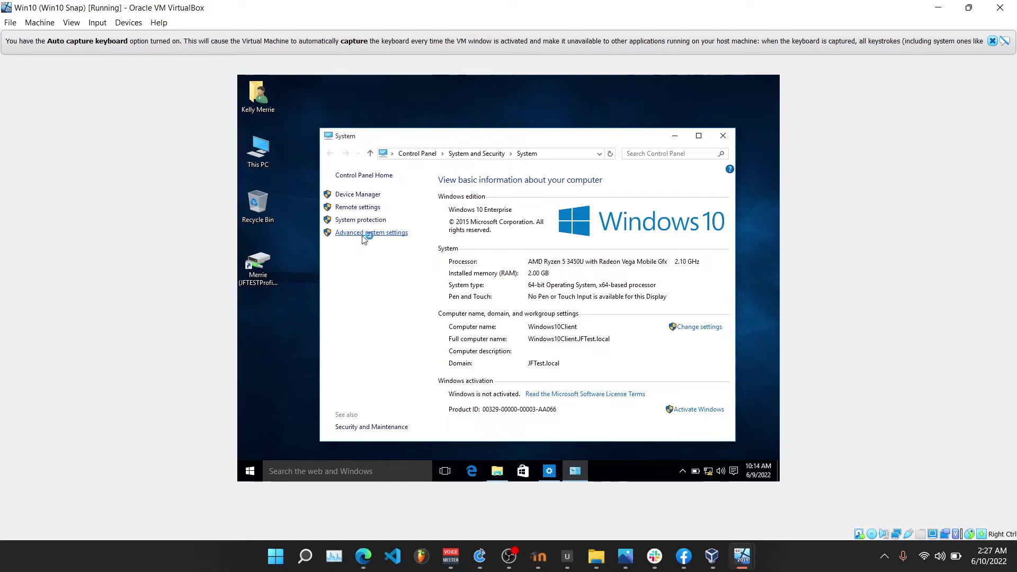
pyautogui.click(449, 295)
pyautogui.write('a')
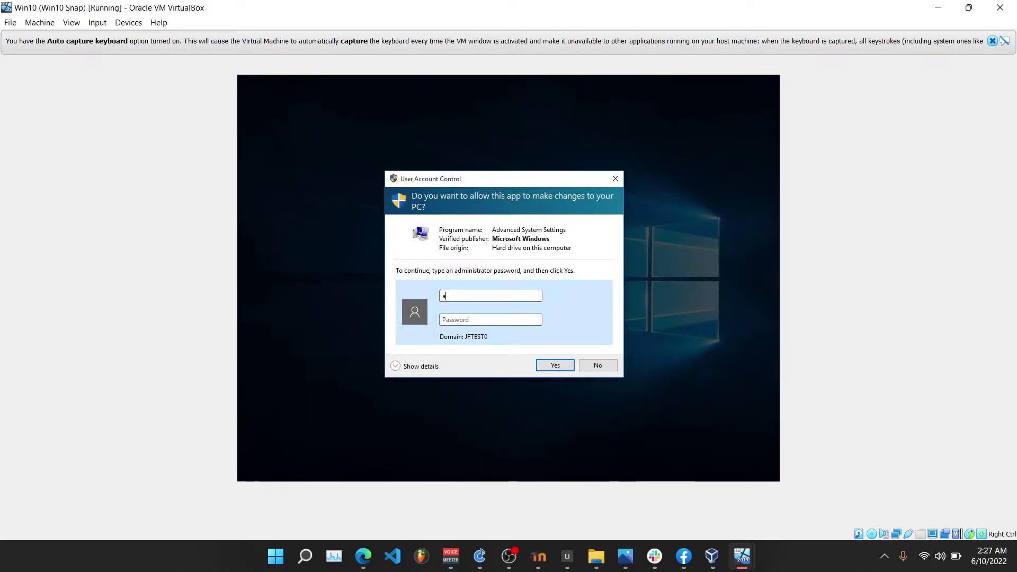
pyautogui.write('dministrator')
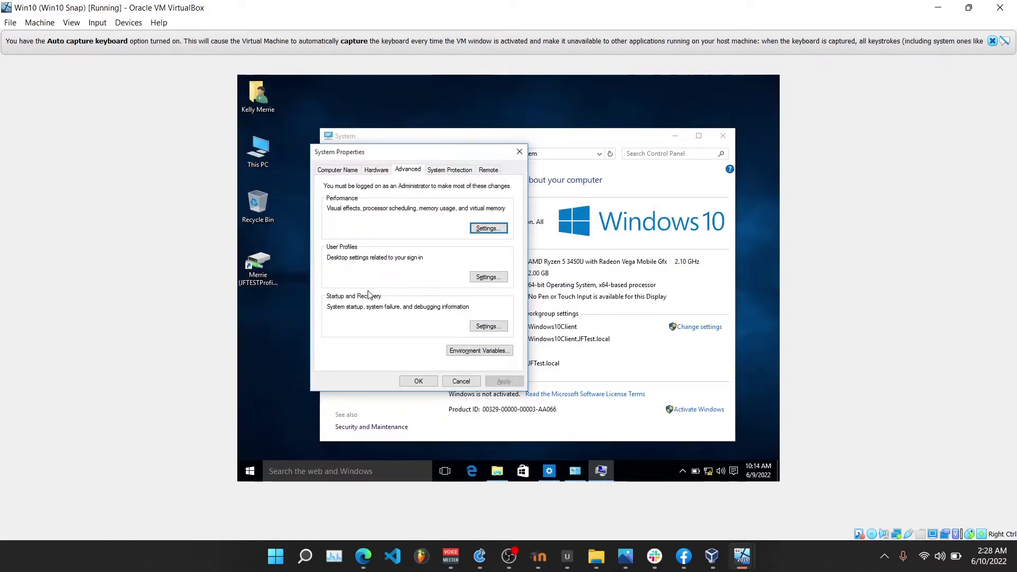
# Check that User Profiles lists the domain user's JFTEST0 profile as Roaming, then close the windows.
pyautogui.click(474, 277)
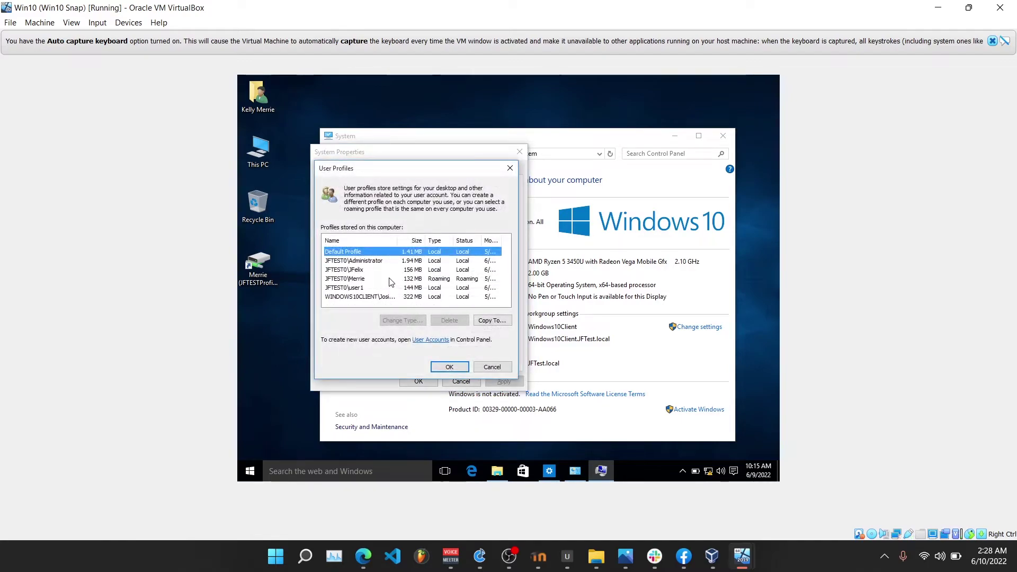
pyautogui.click(368, 279)
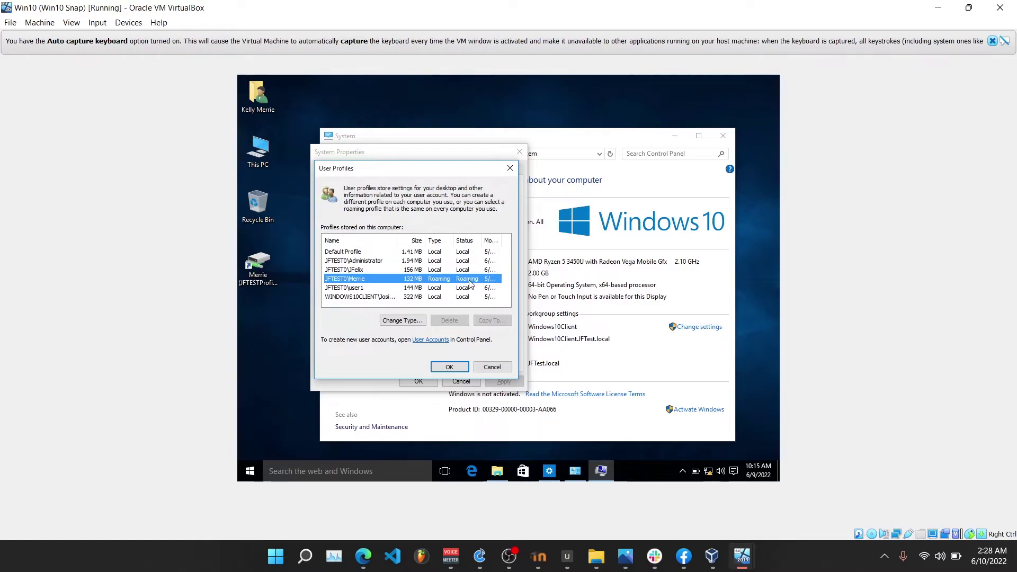
pyautogui.click(443, 370)
pyautogui.click(423, 380)
pyautogui.click(675, 136)
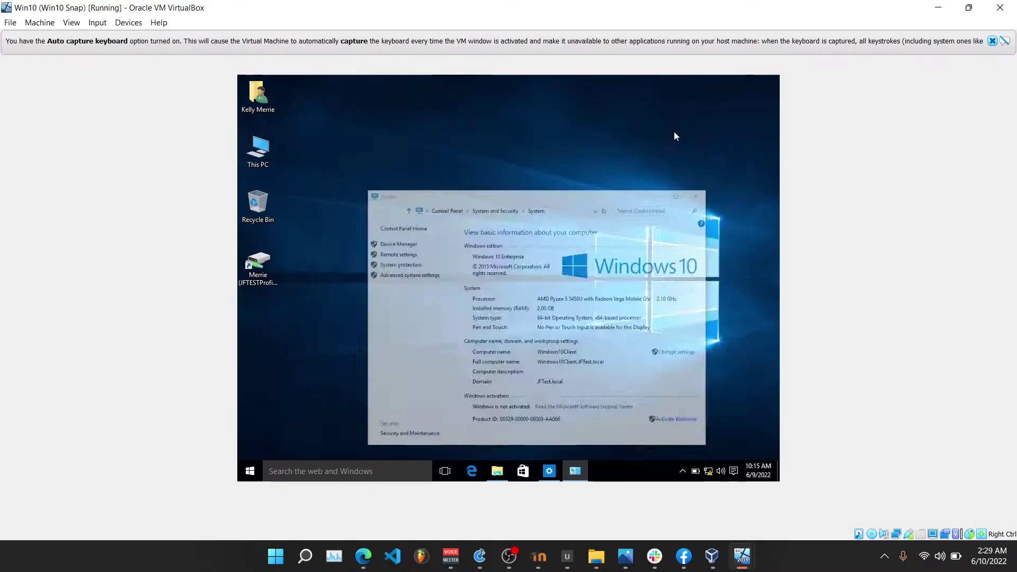
pyautogui.click(250, 471)
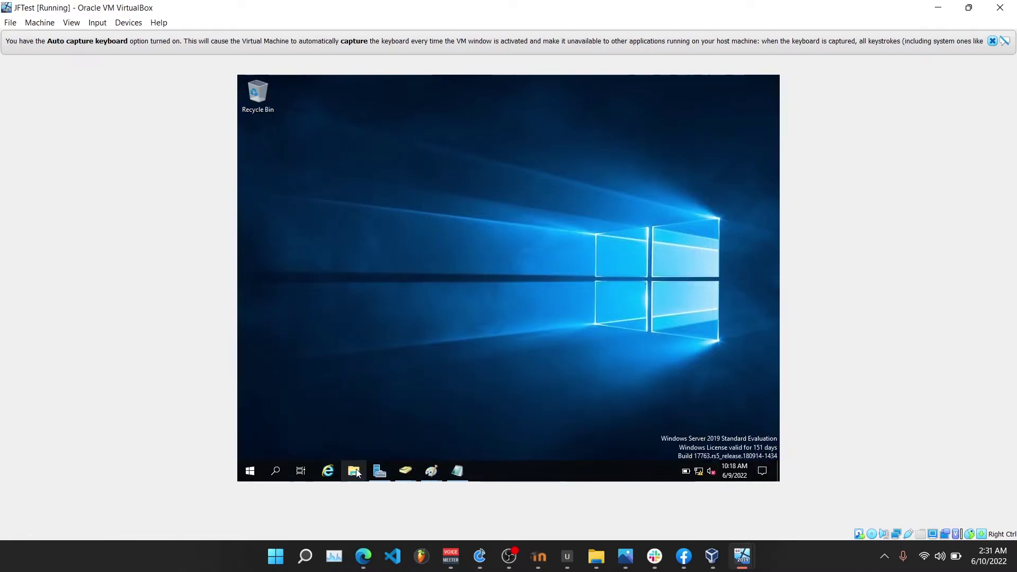
# On the server, browse to C:\Profiles and try opening the user's .V5 profile folder.
pyautogui.click(355, 471)
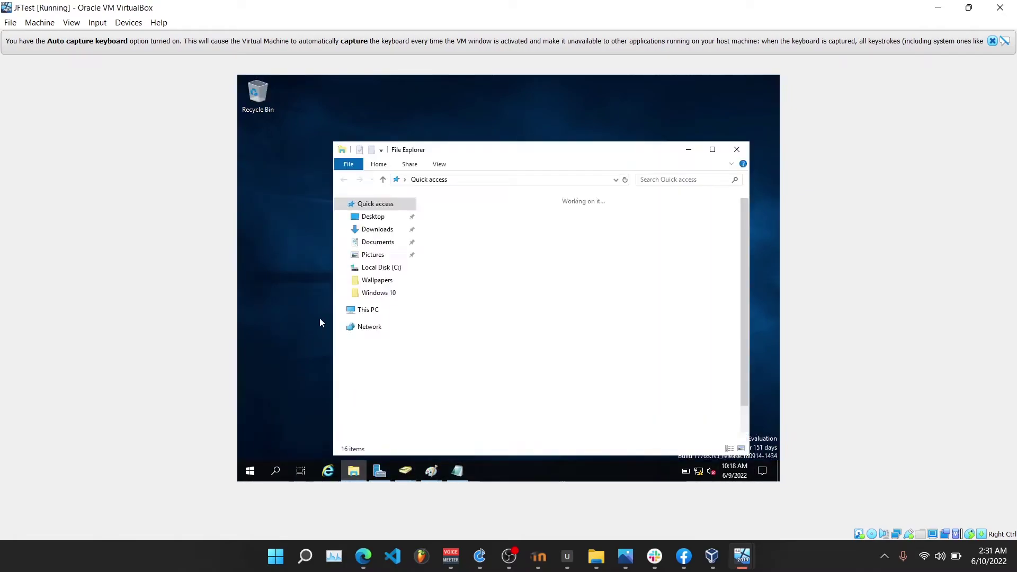
pyautogui.click(379, 311)
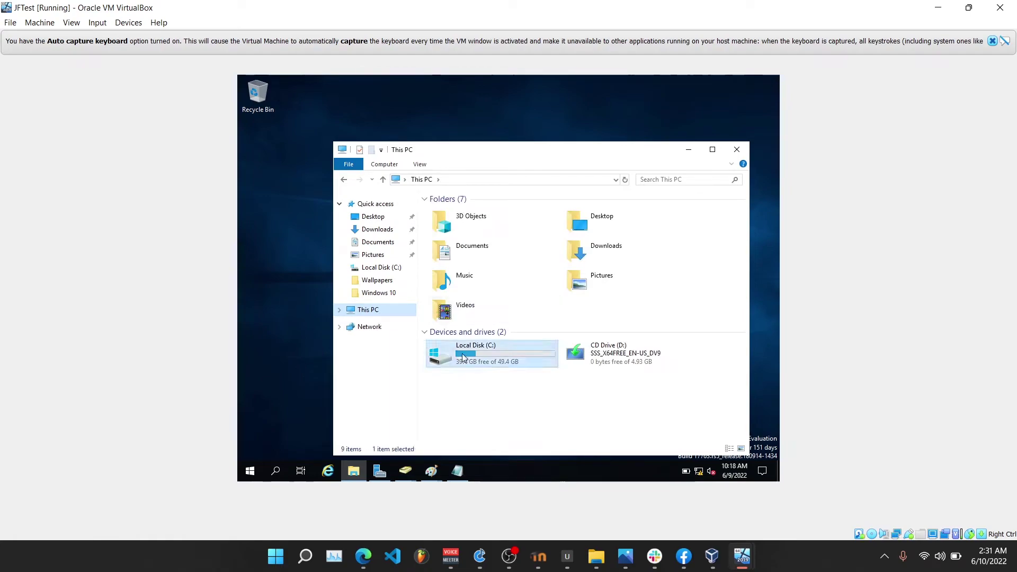
pyautogui.doubleClick(463, 357)
pyautogui.doubleClick(464, 233)
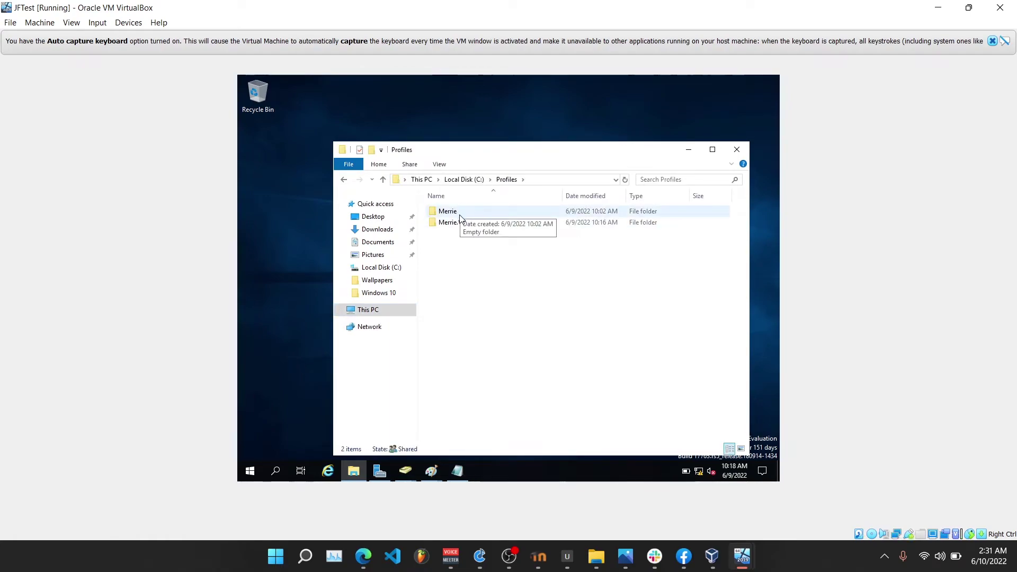
pyautogui.click(467, 223)
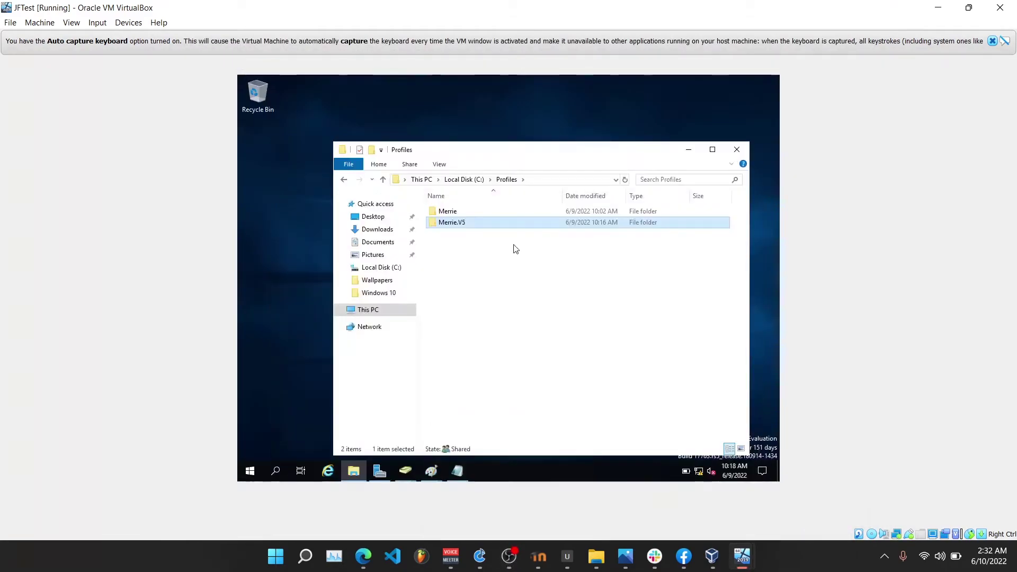
pyautogui.click(483, 212)
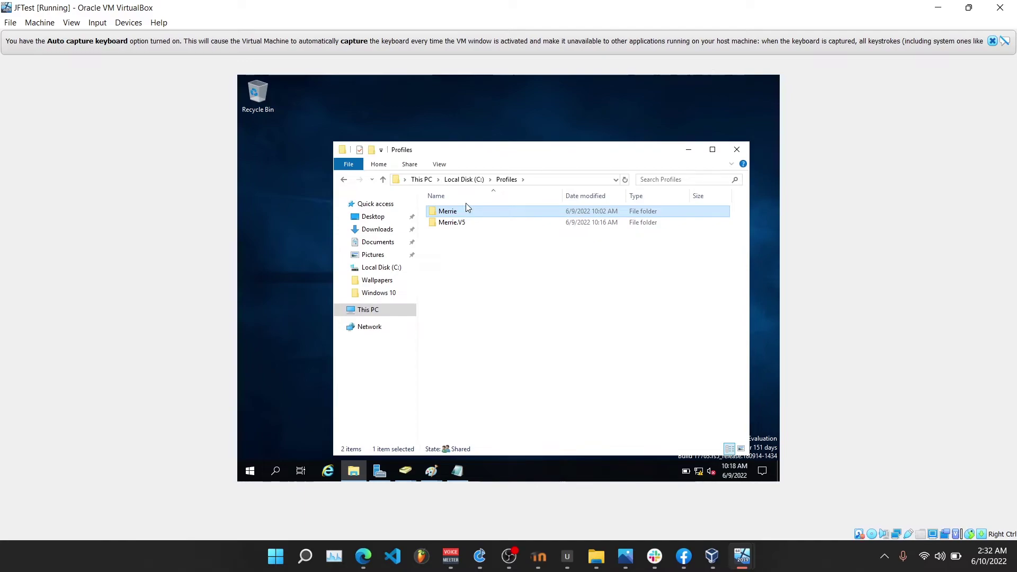
pyautogui.click(483, 223)
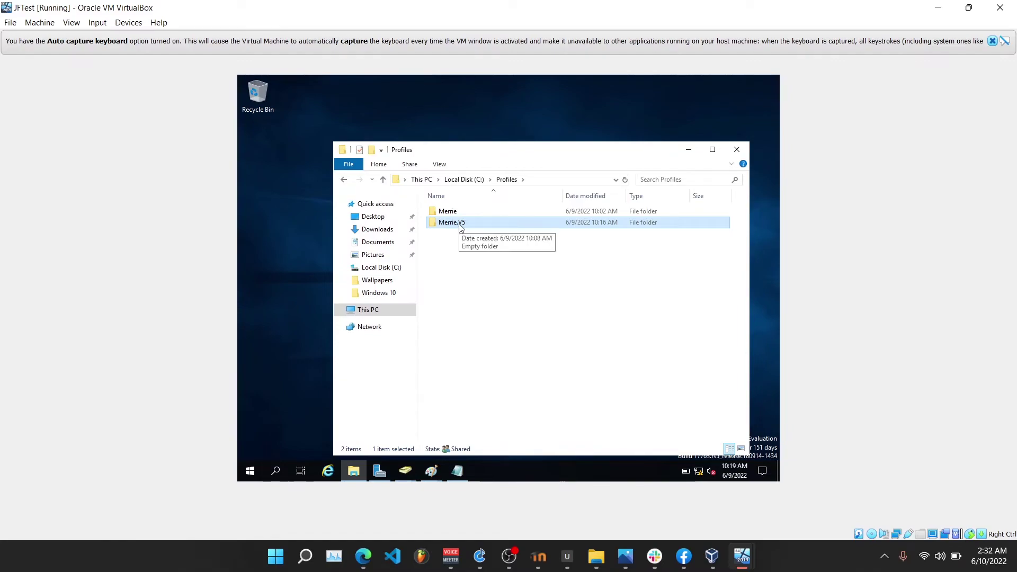
pyautogui.doubleClick(460, 224)
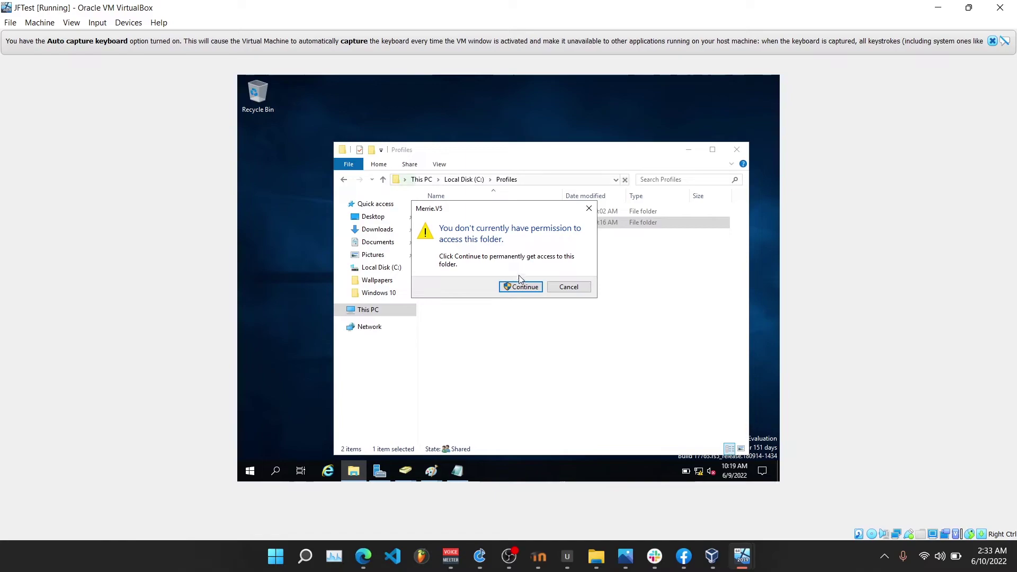
# Make Administrator owner of the .V5 profile folder and subcontainers, replacing permissions for full control.
pyautogui.click(520, 285)
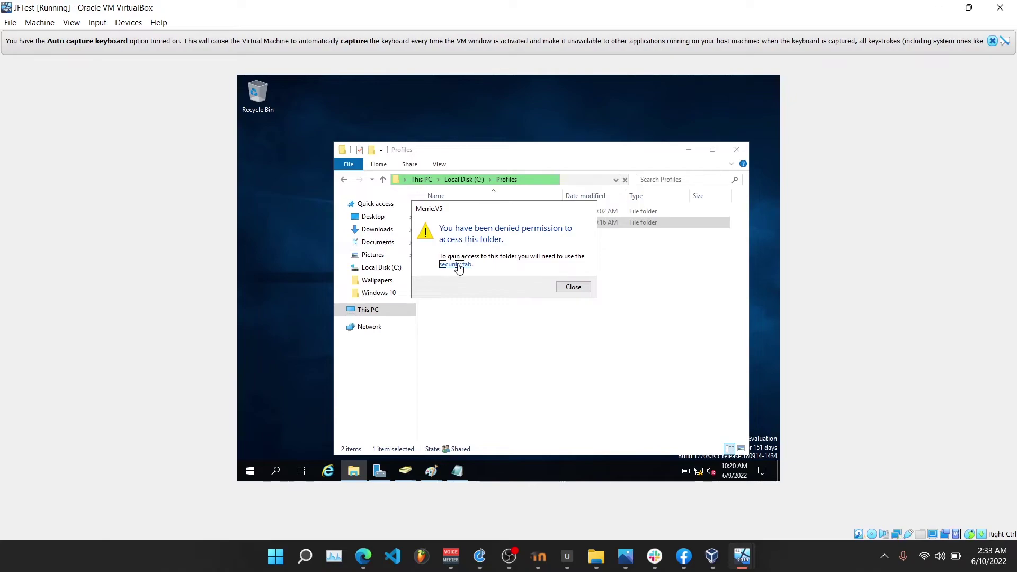
pyautogui.click(457, 265)
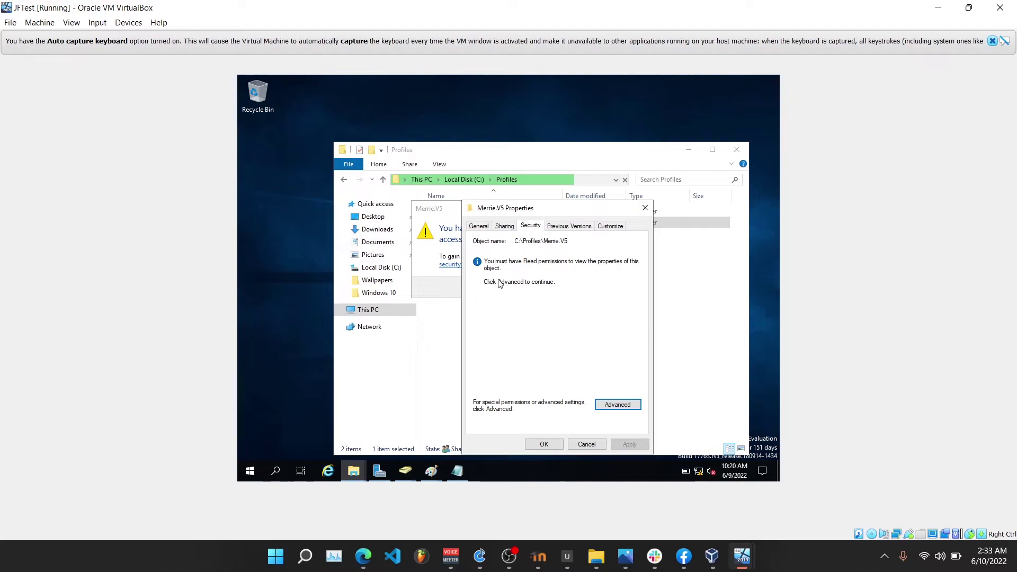
pyautogui.click(619, 405)
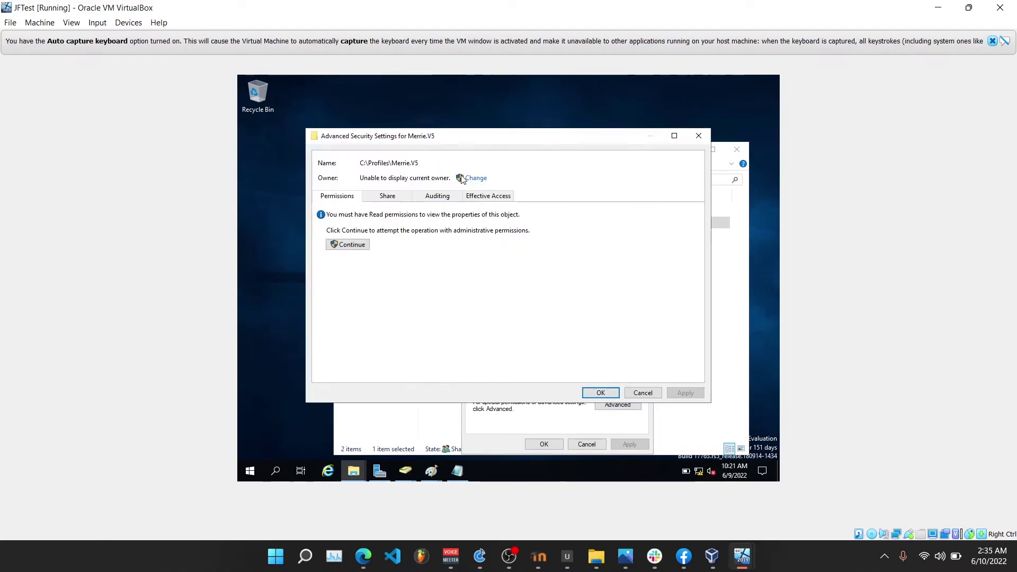
pyautogui.click(469, 180)
pyautogui.write('ad')
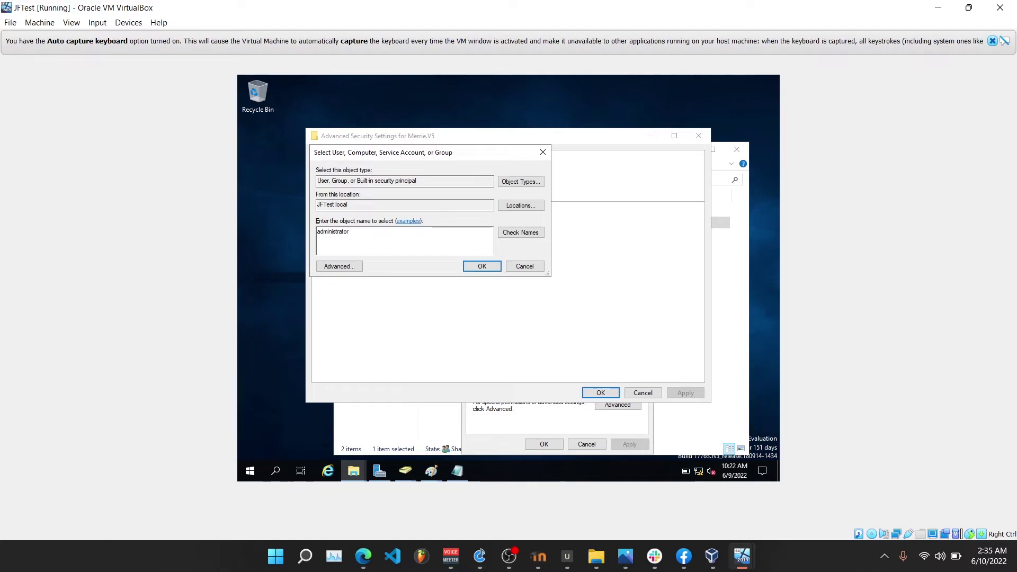
pyautogui.write('ministrator')
pyautogui.click(510, 231)
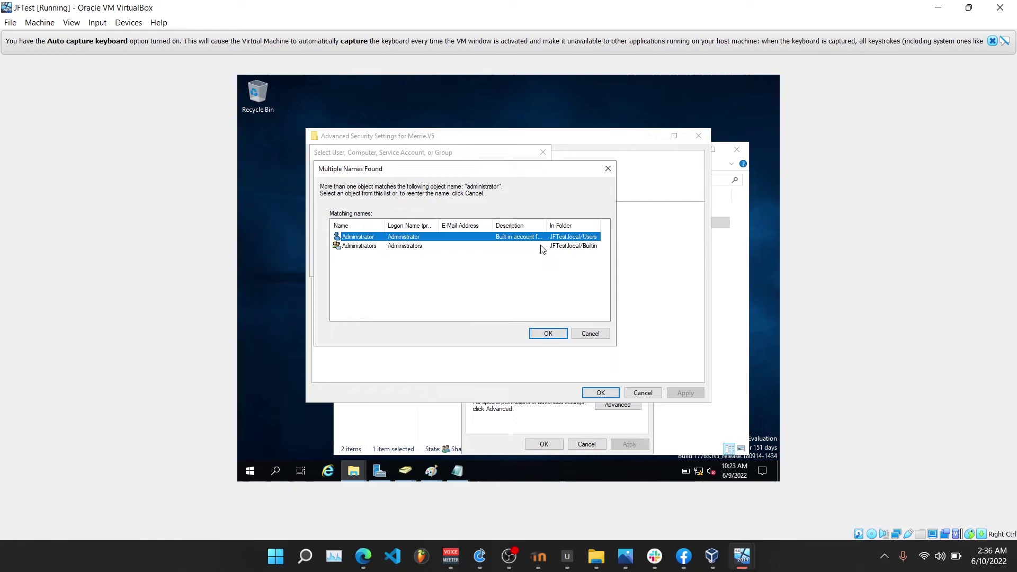
pyautogui.click(543, 334)
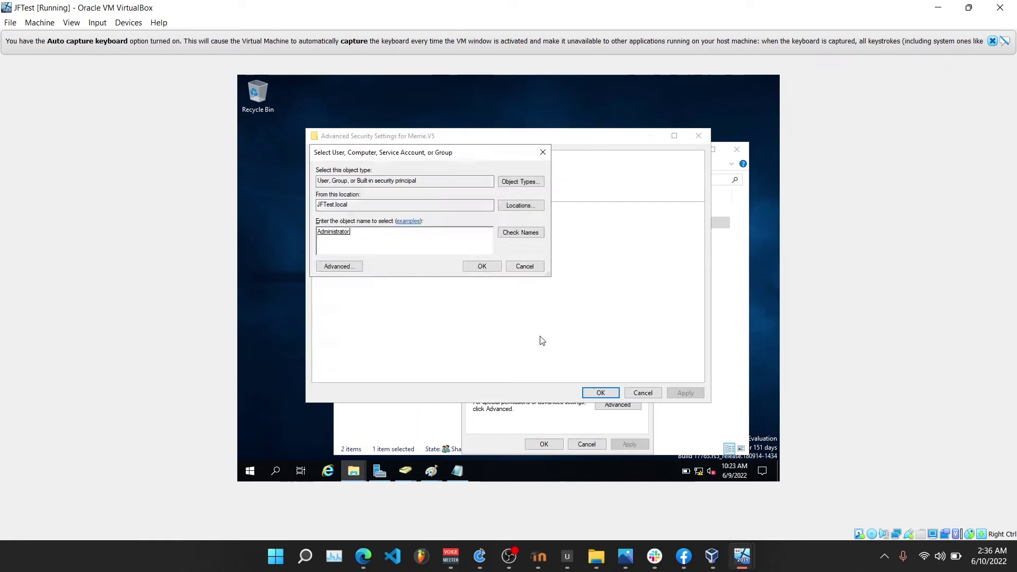
pyautogui.click(480, 265)
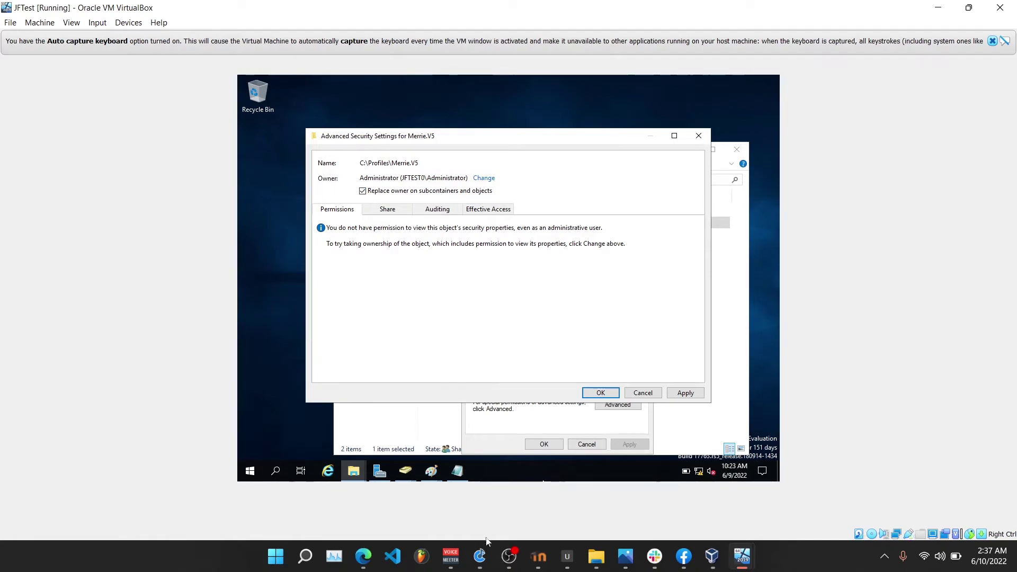
pyautogui.click(684, 395)
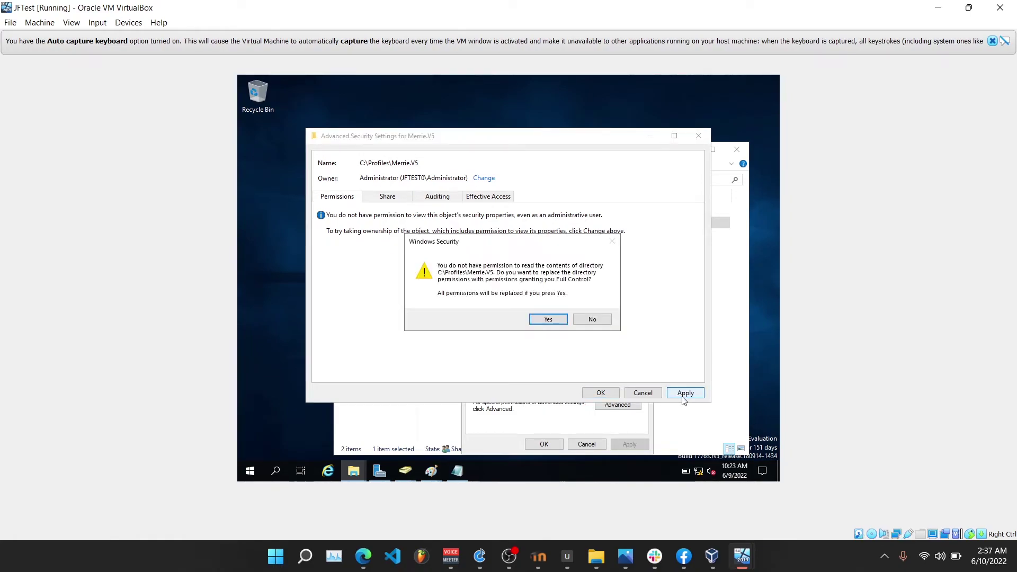
pyautogui.click(535, 319)
pyautogui.click(587, 316)
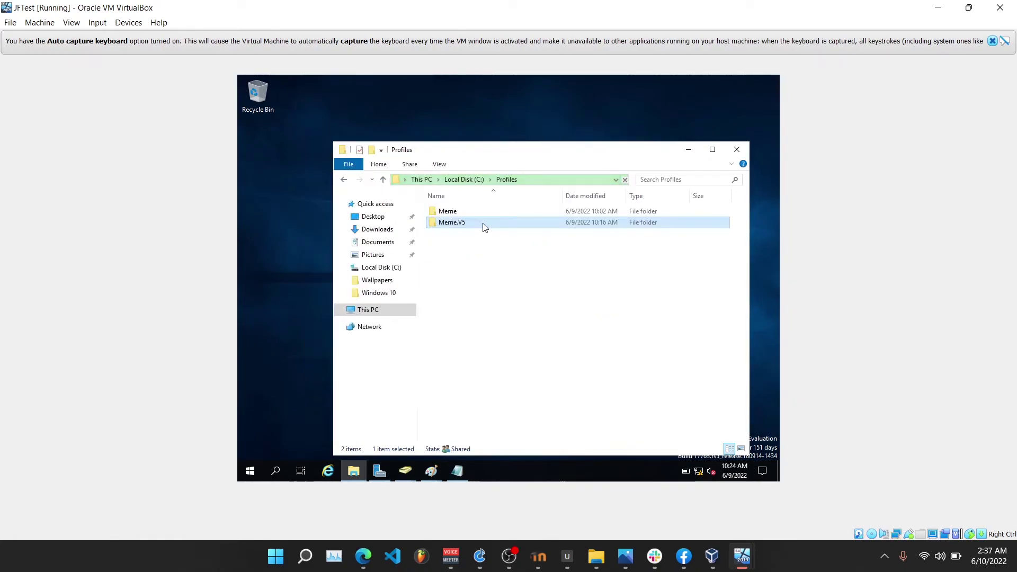
# In the .V5 profile folder, show hidden files and stop hiding protected operating system files.
pyautogui.doubleClick(484, 225)
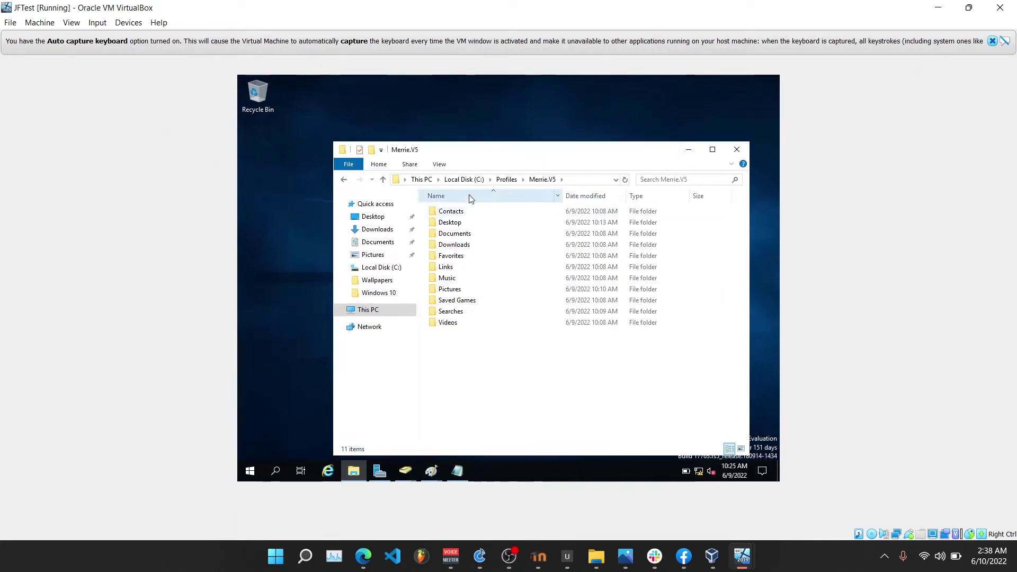
pyautogui.click(431, 169)
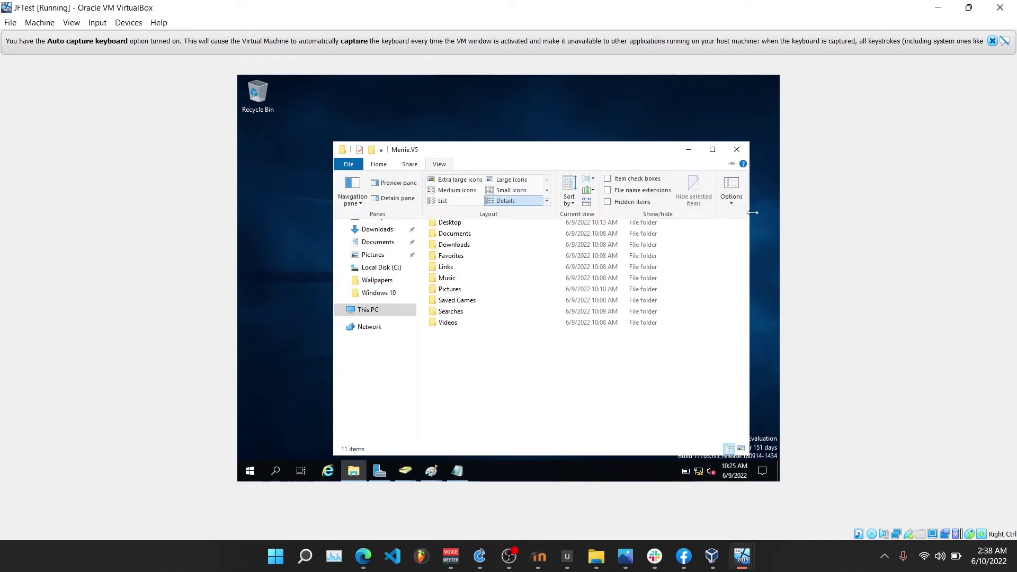
pyautogui.click(734, 192)
pyautogui.click(386, 224)
pyautogui.scroll(-1, 397, 350)
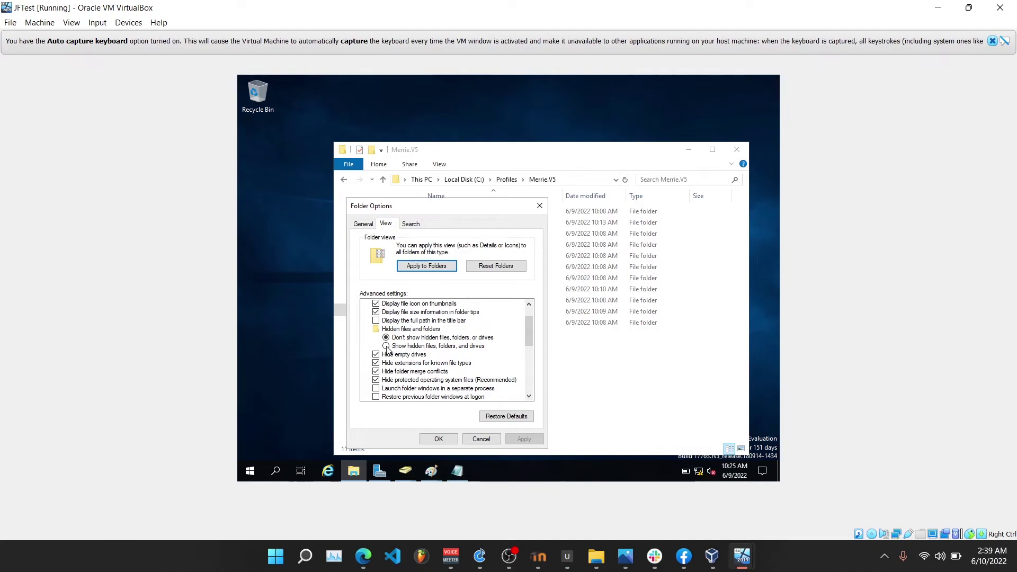
pyautogui.click(386, 346)
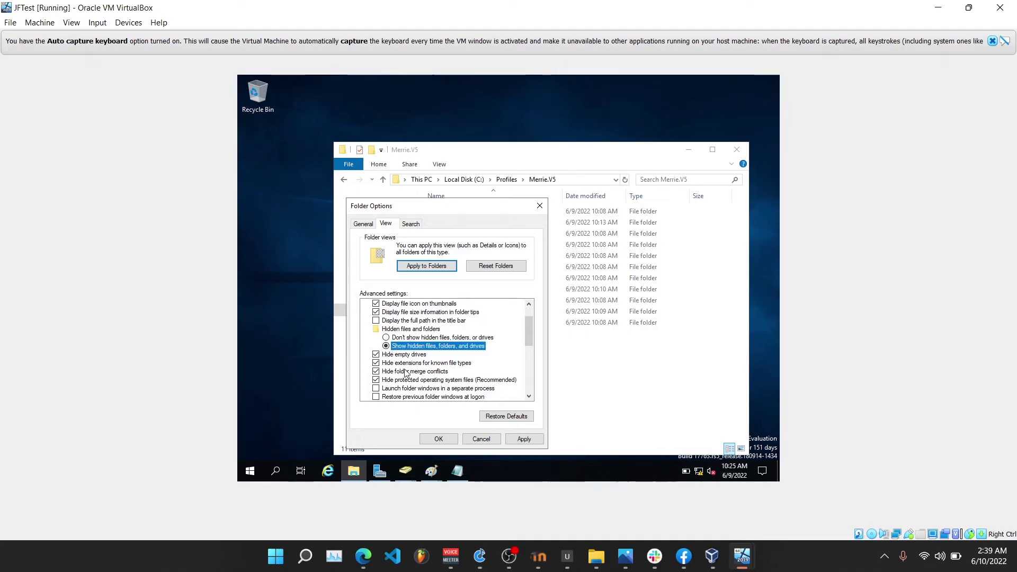
pyautogui.click(377, 380)
pyautogui.click(588, 293)
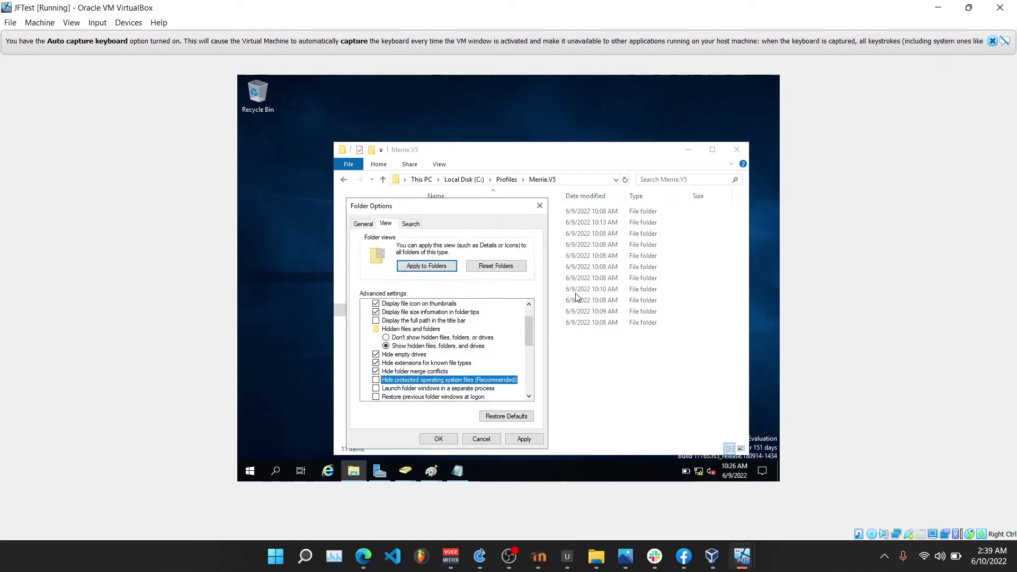
pyautogui.click(439, 439)
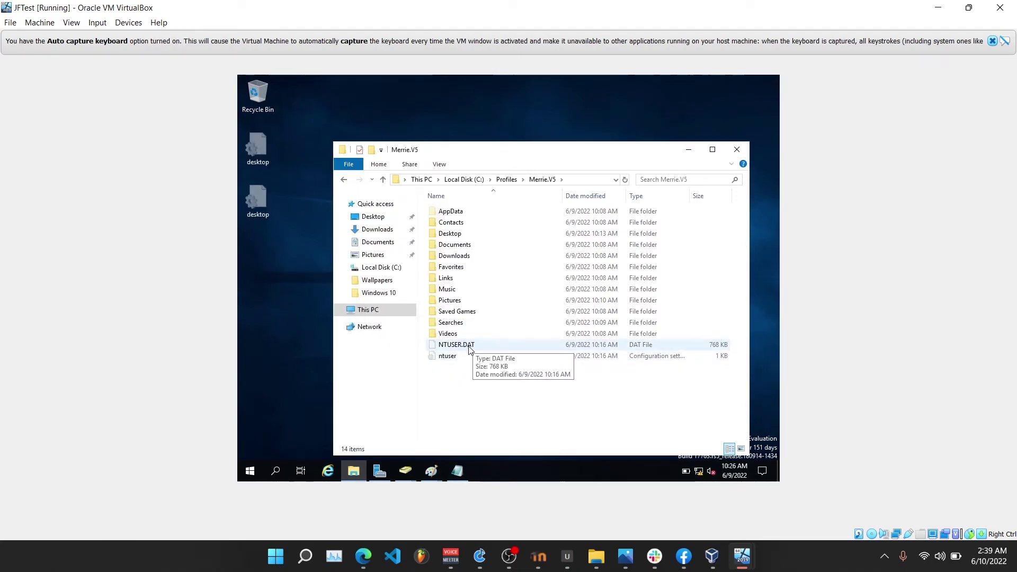
# Start renaming NTUSER.DAT to change its extension to .man.
pyautogui.click(498, 345)
pyautogui.rightClick(498, 346)
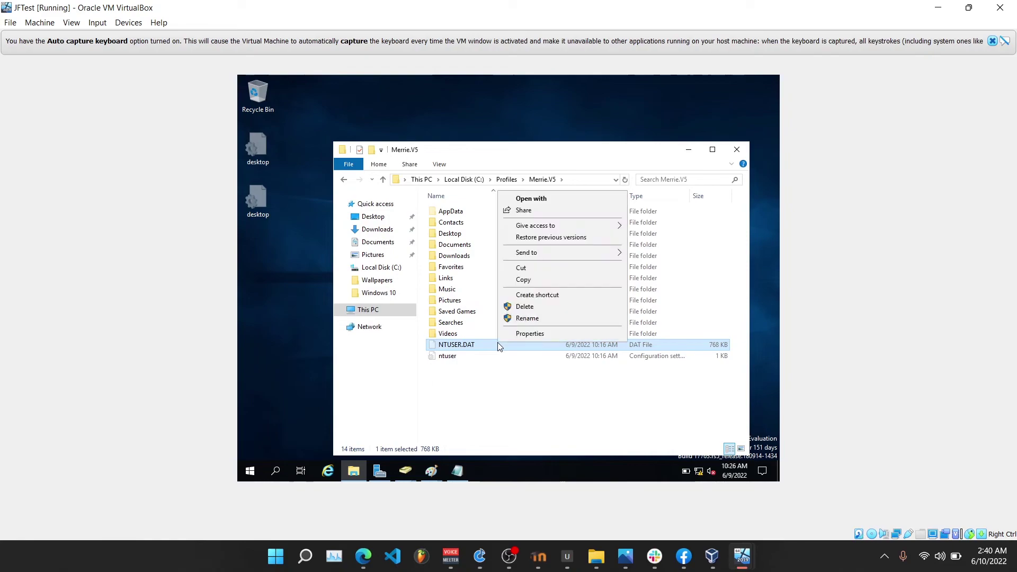
pyautogui.click(522, 320)
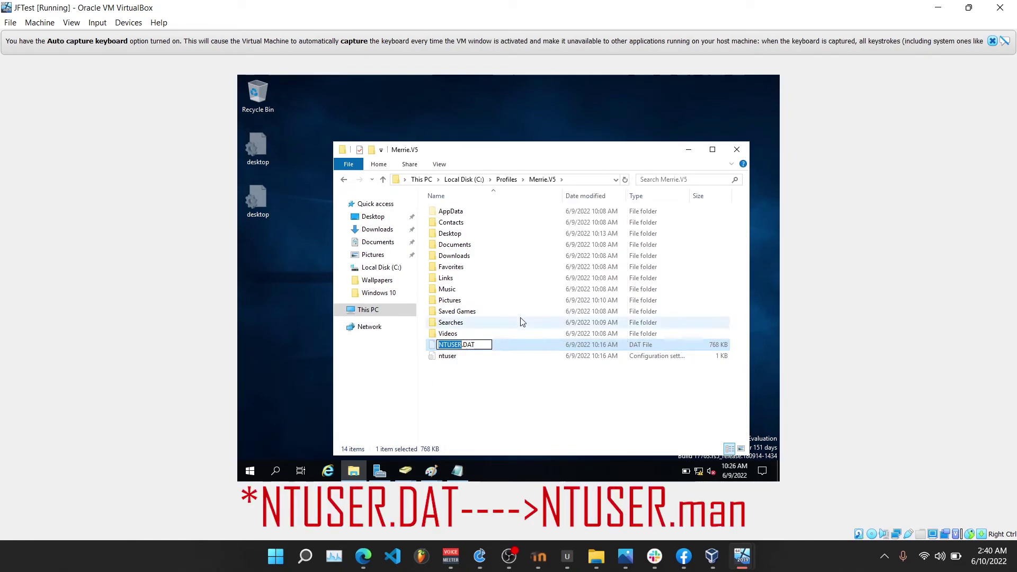
pyautogui.click(482, 348)
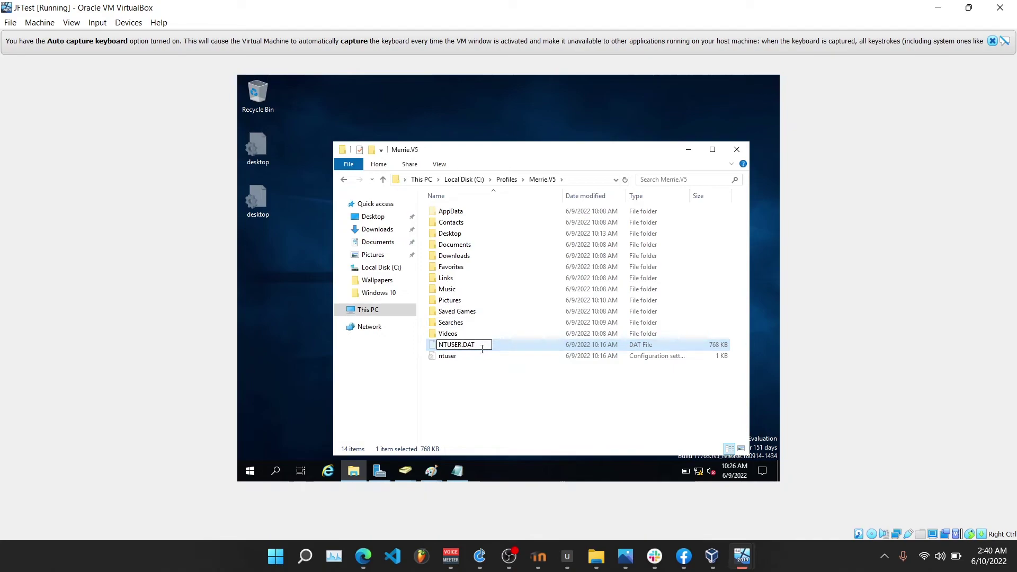
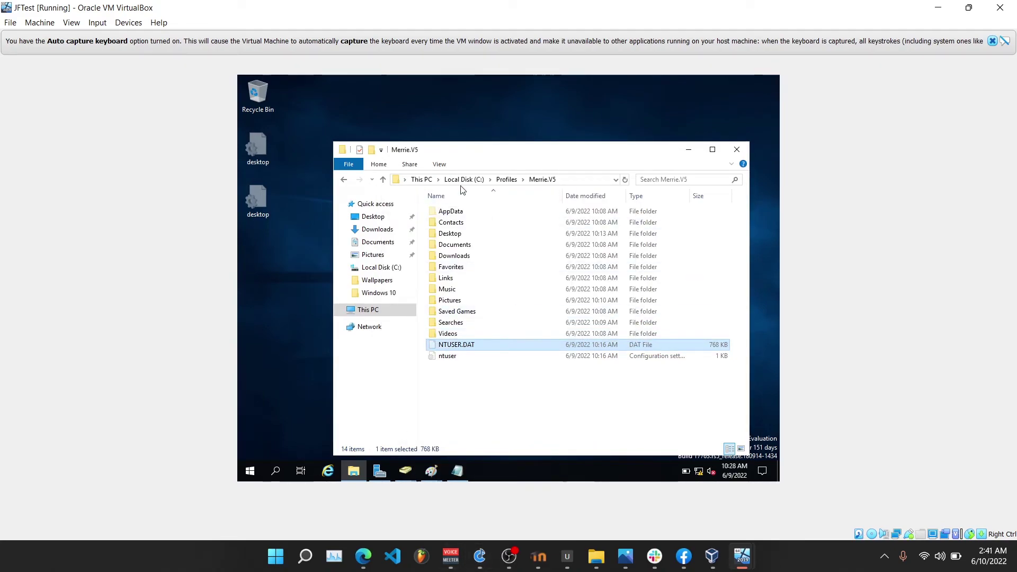
# Make all items in the .V5 profile folder inherit its permissions, replacing child permission entries.
pyautogui.click(507, 180)
pyautogui.rightClick(486, 230)
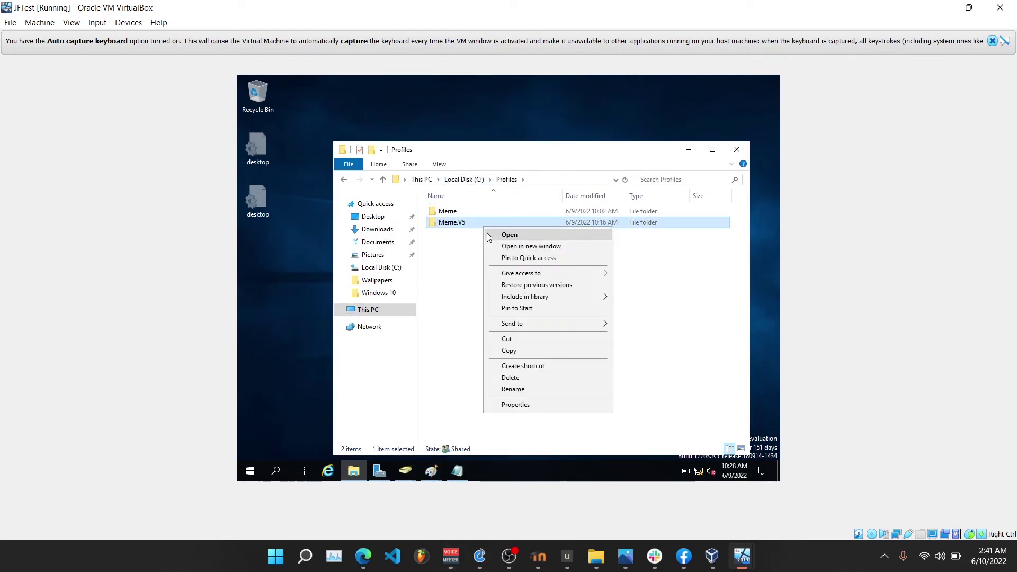
pyautogui.click(517, 405)
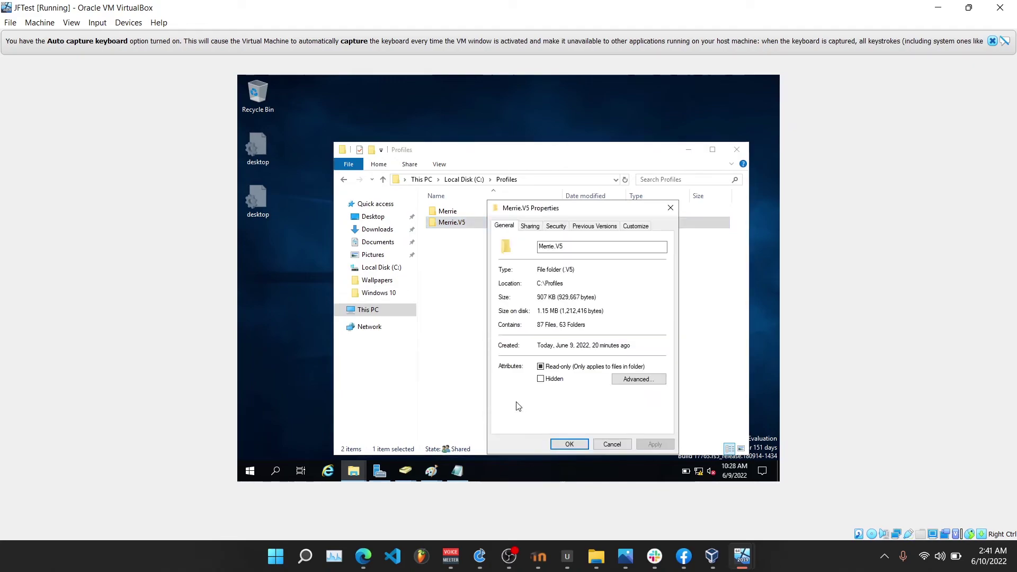
pyautogui.click(551, 232)
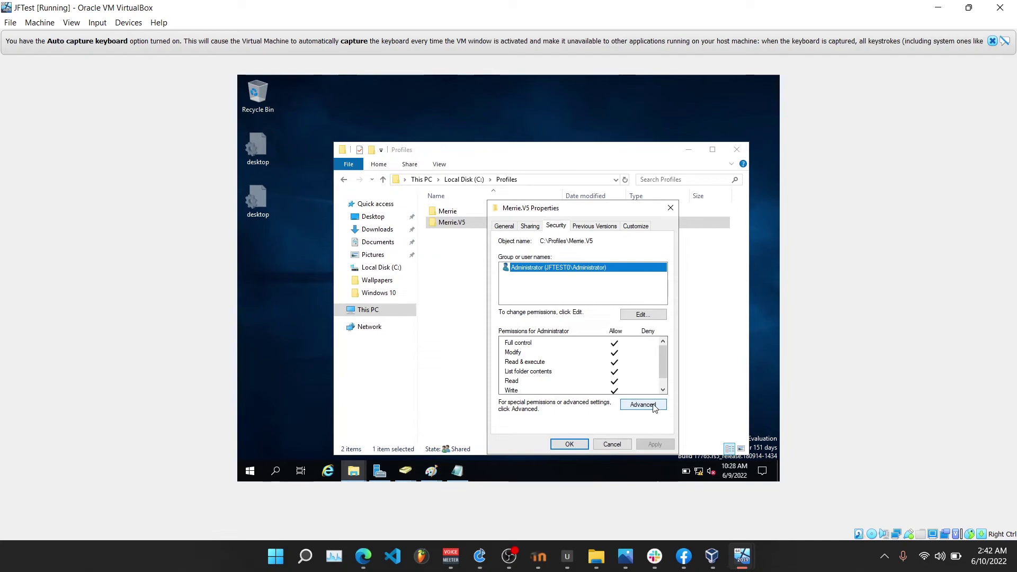
pyautogui.click(654, 406)
pyautogui.click(320, 372)
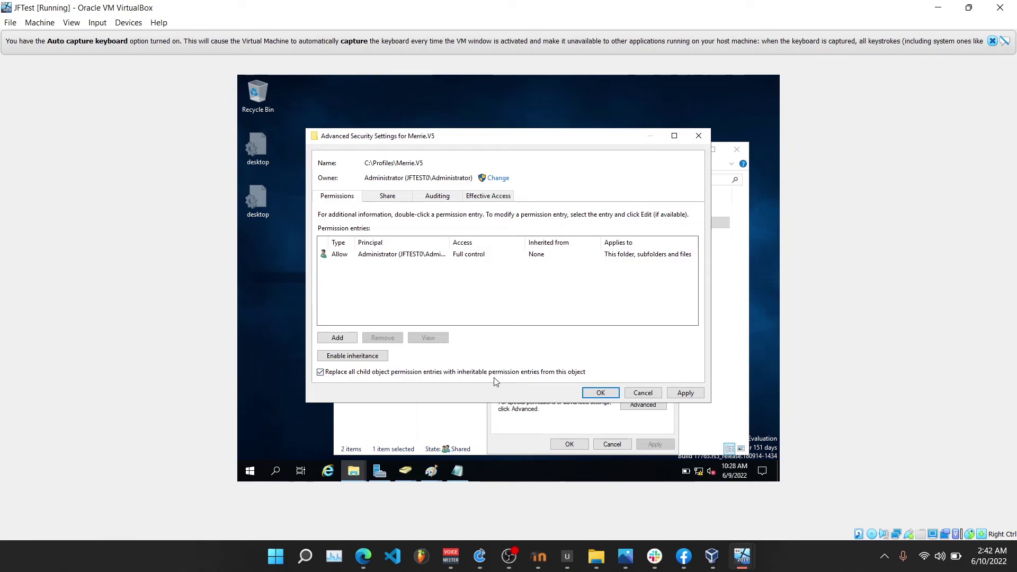
pyautogui.click(595, 398)
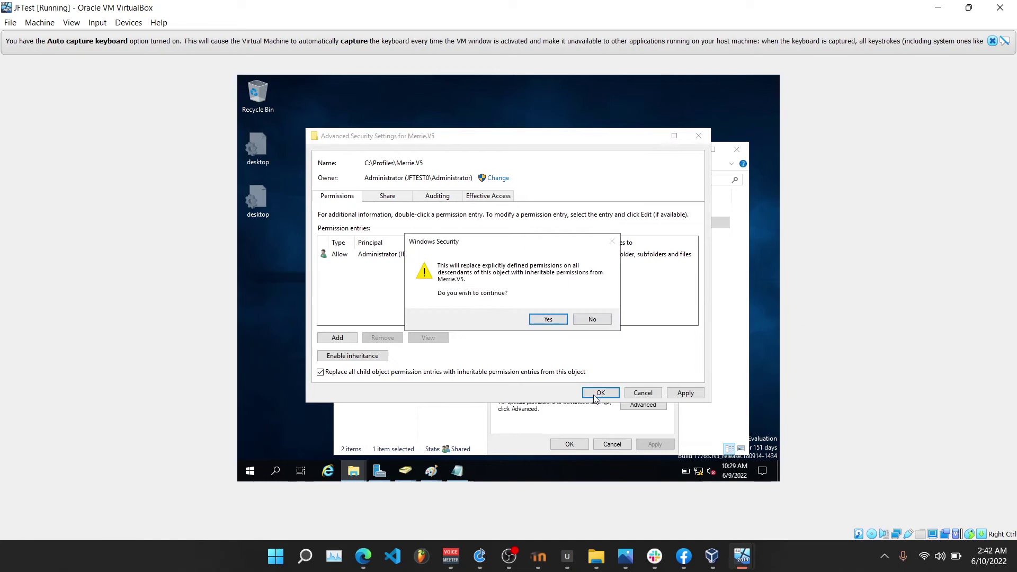
pyautogui.click(549, 319)
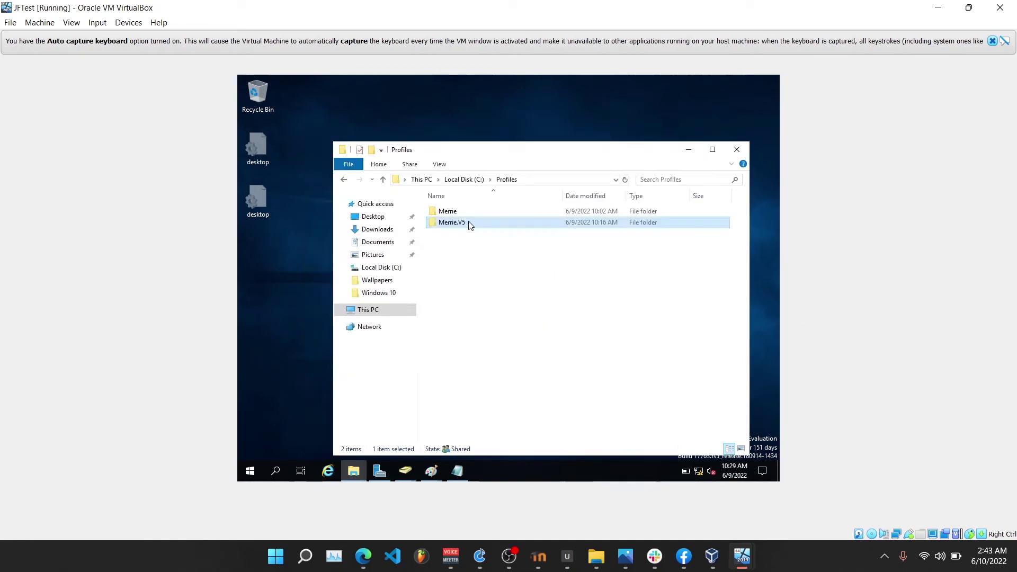
# Rename the profile's NTUSER.DAT to NTUSER.man, accepting both rename warnings.
pyautogui.doubleClick(465, 223)
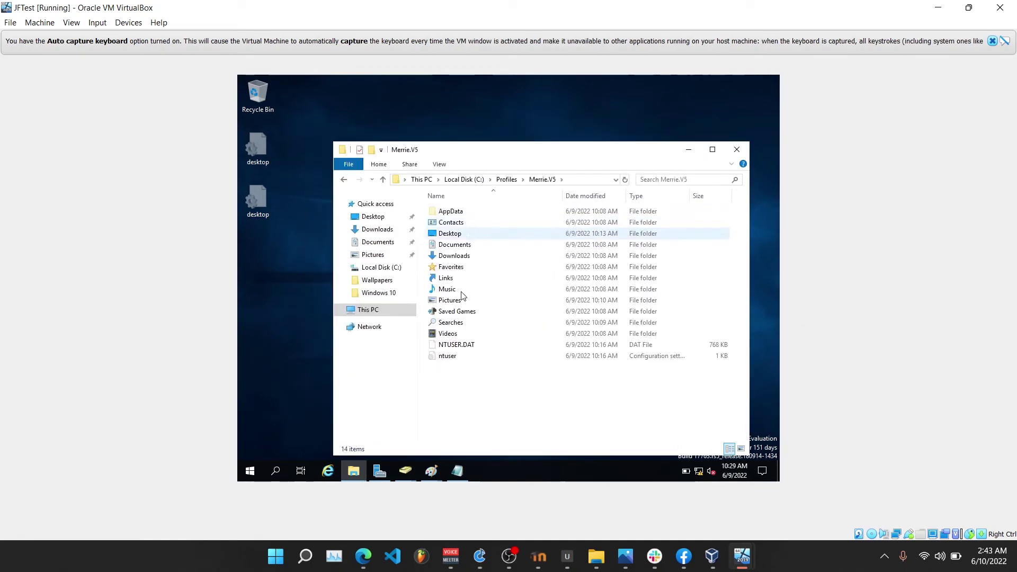
pyautogui.rightClick(458, 343)
pyautogui.click(486, 317)
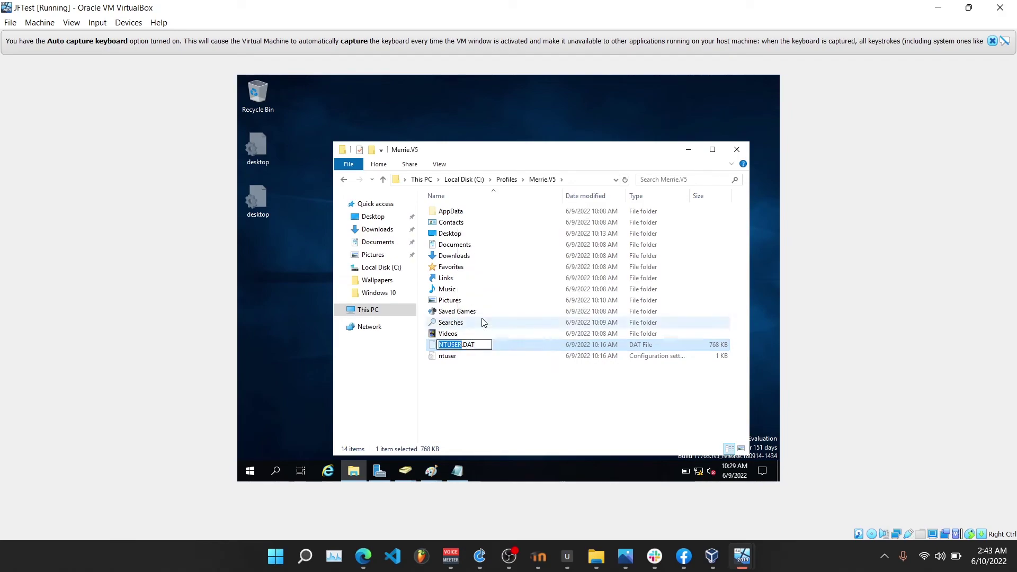
pyautogui.click(477, 346)
pyautogui.press('BackSpace')
pyautogui.press('BackSpace')
pyautogui.press('BackSpace')
pyautogui.write('man')
pyautogui.press('Return')
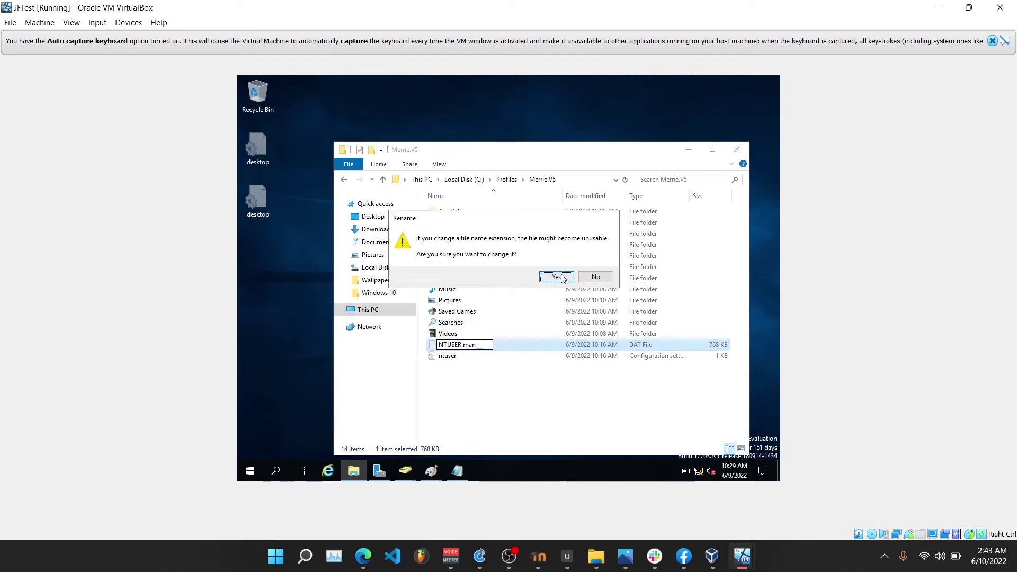
pyautogui.click(555, 276)
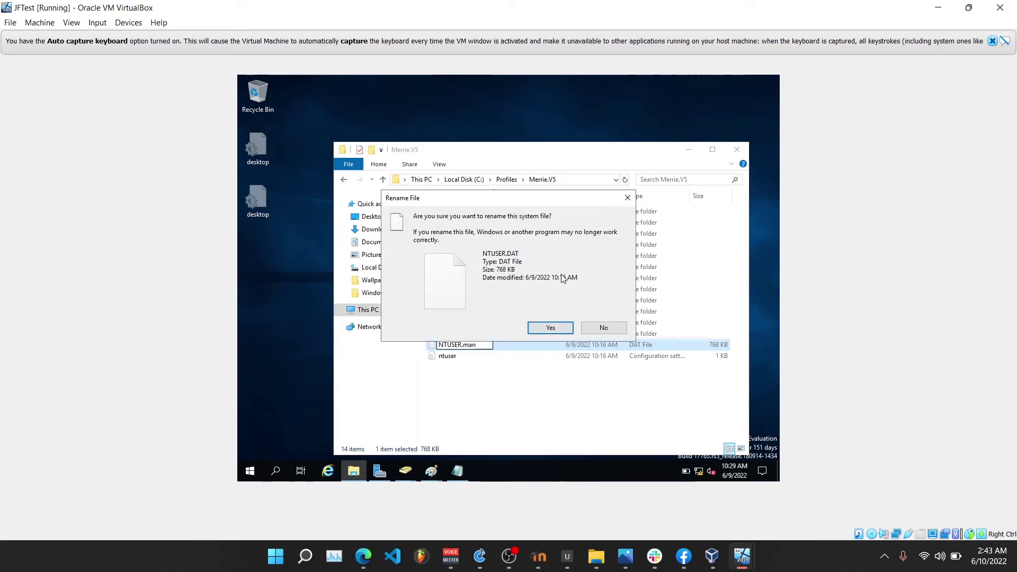
pyautogui.click(552, 330)
pyautogui.moveTo(514, 555)
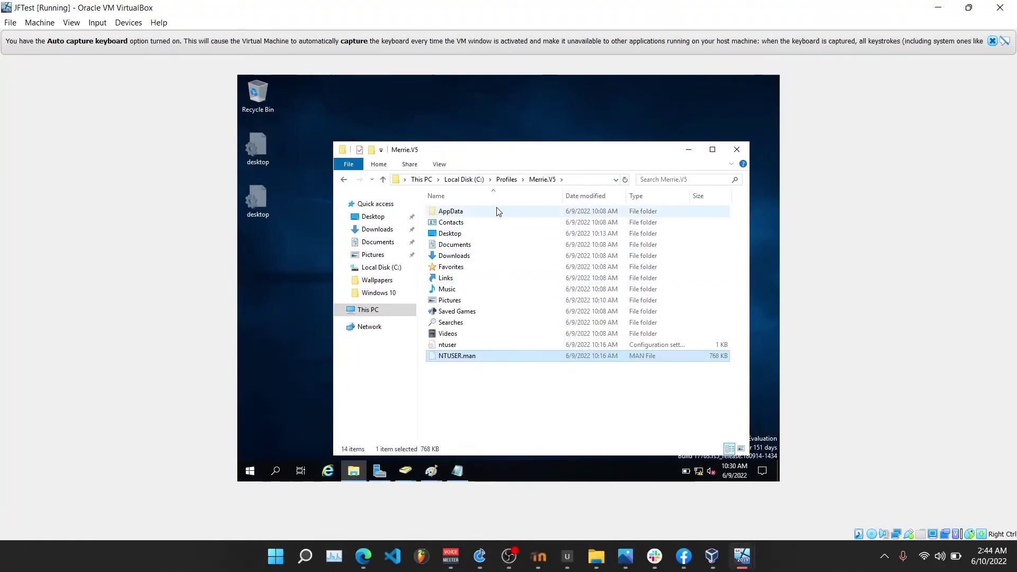
# Change the .V5 folder's owner from Administrator to the profile's user account, replacing it on all contents.
pyautogui.click(507, 179)
pyautogui.rightClick(491, 226)
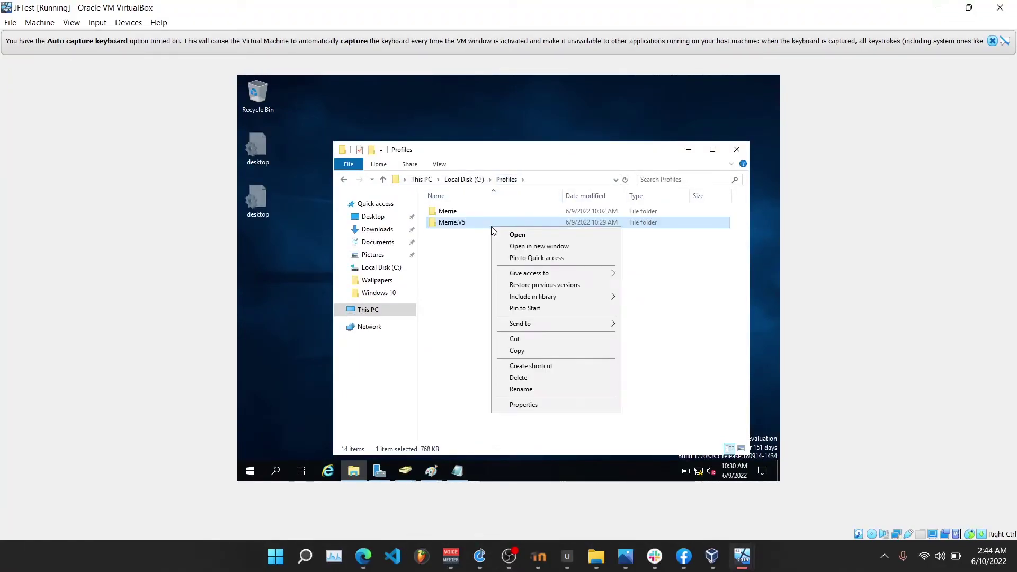
pyautogui.click(519, 405)
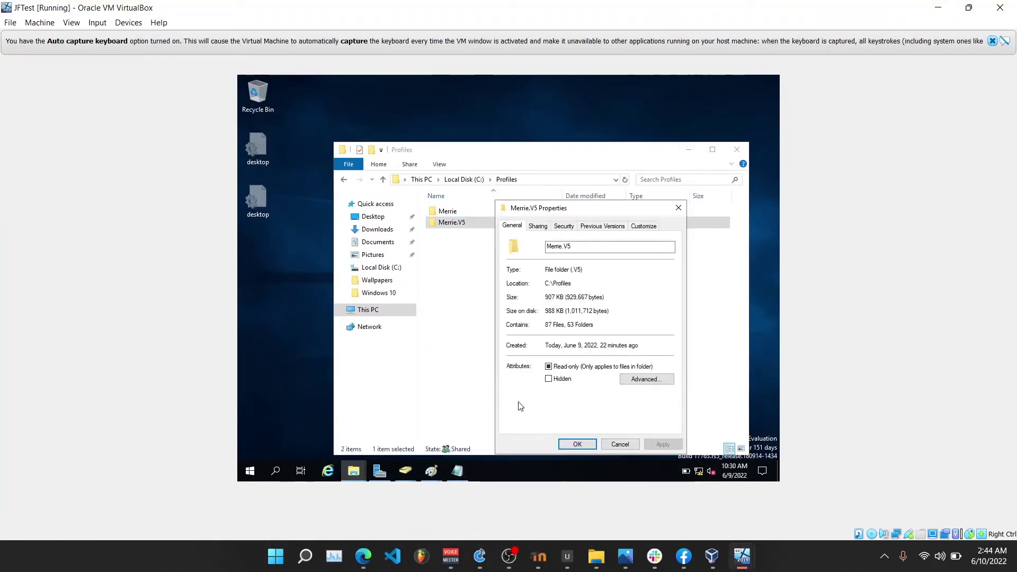
pyautogui.click(566, 227)
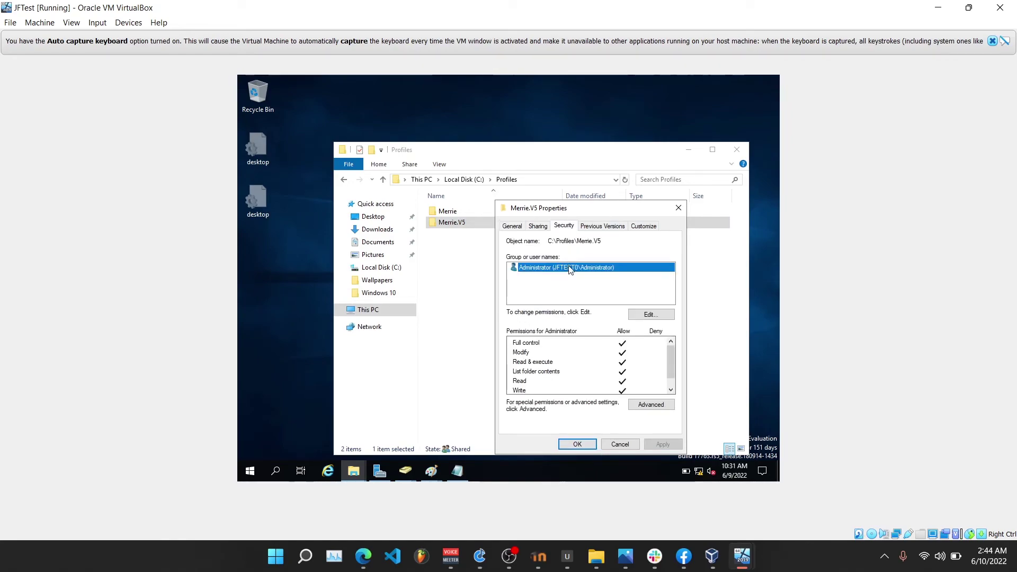
pyautogui.click(651, 404)
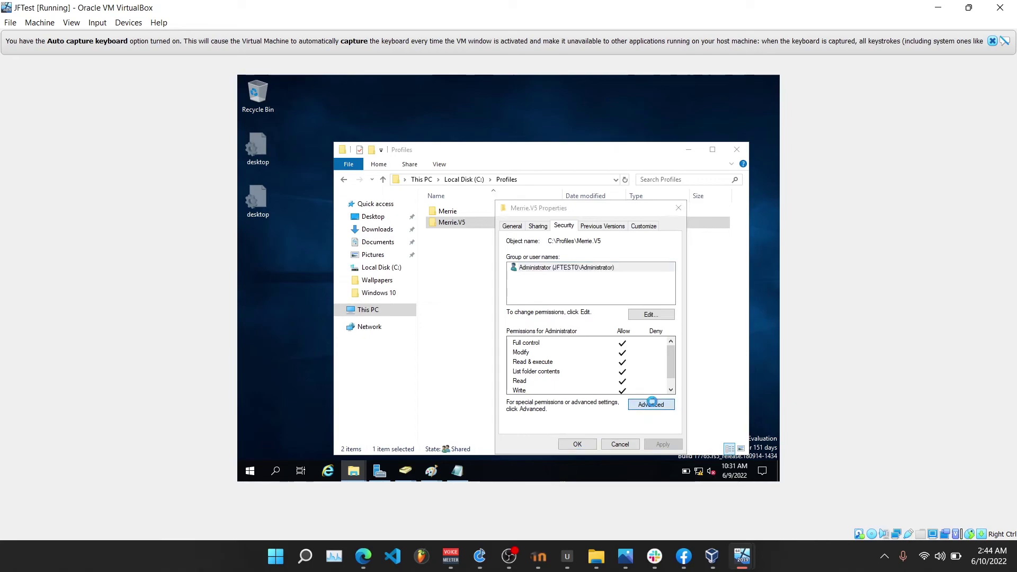
pyautogui.click(496, 182)
pyautogui.click(416, 232)
pyautogui.write('Meerie\\\\\\')
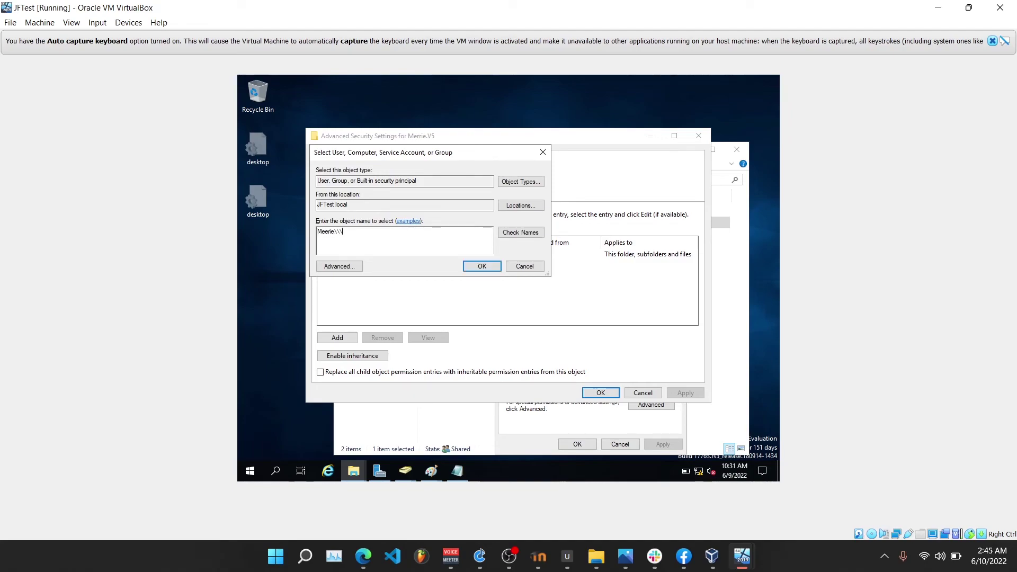
pyautogui.press('BackSpace')
pyautogui.press('BackSpace')
pyautogui.press('BackSpace')
pyautogui.press('BackSpace')
pyautogui.press('BackSpace')
pyautogui.press('BackSpace')
pyautogui.click(521, 232)
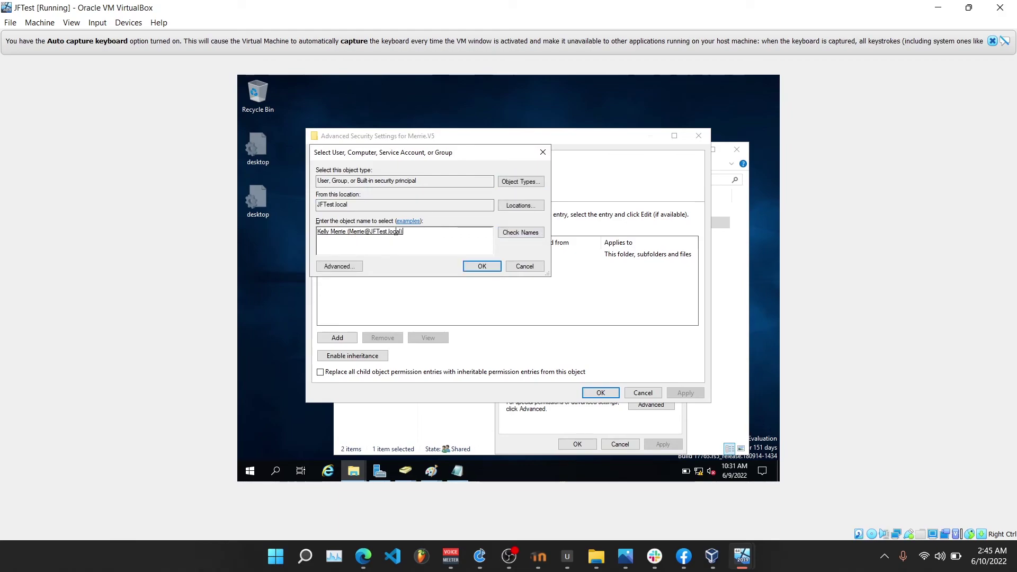
pyautogui.click(482, 266)
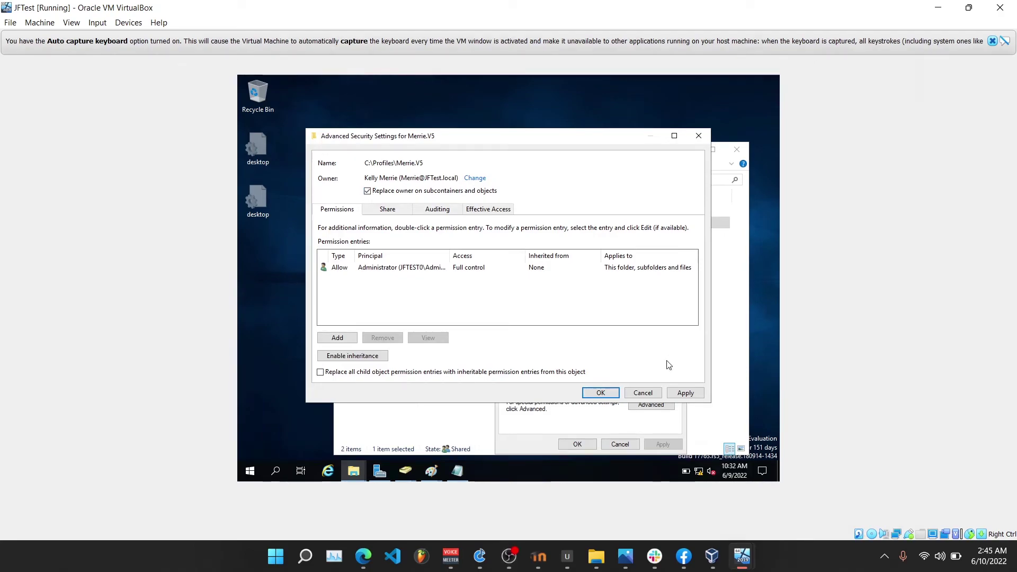
pyautogui.click(684, 394)
# Remove the Administrator permission entry from the .V5 profile folder.
pyautogui.click(586, 316)
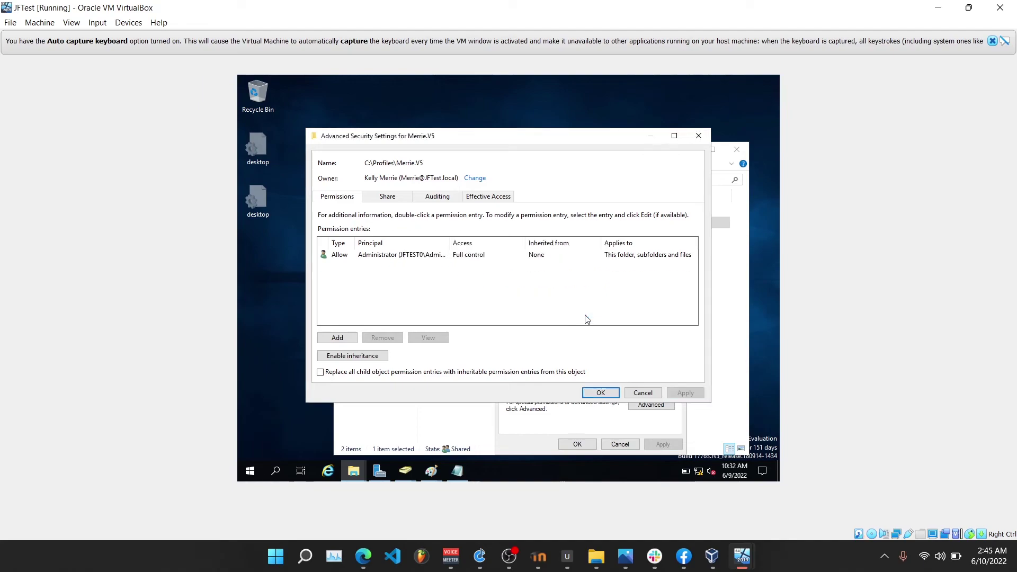
pyautogui.click(406, 257)
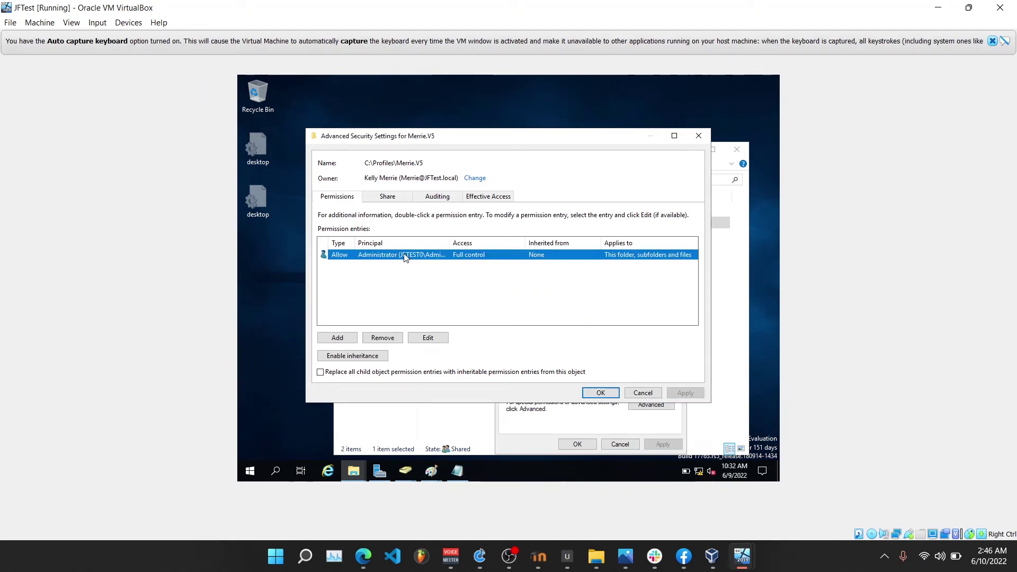
pyautogui.click(381, 342)
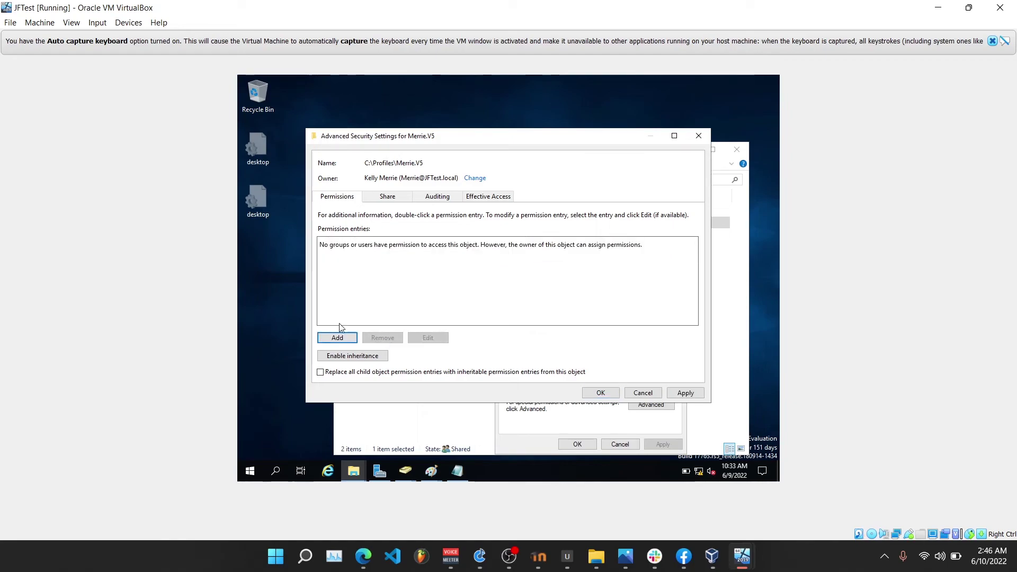
# Add a Full control permission entry for the profile's domain user and close the security dialogs.
pyautogui.click(338, 338)
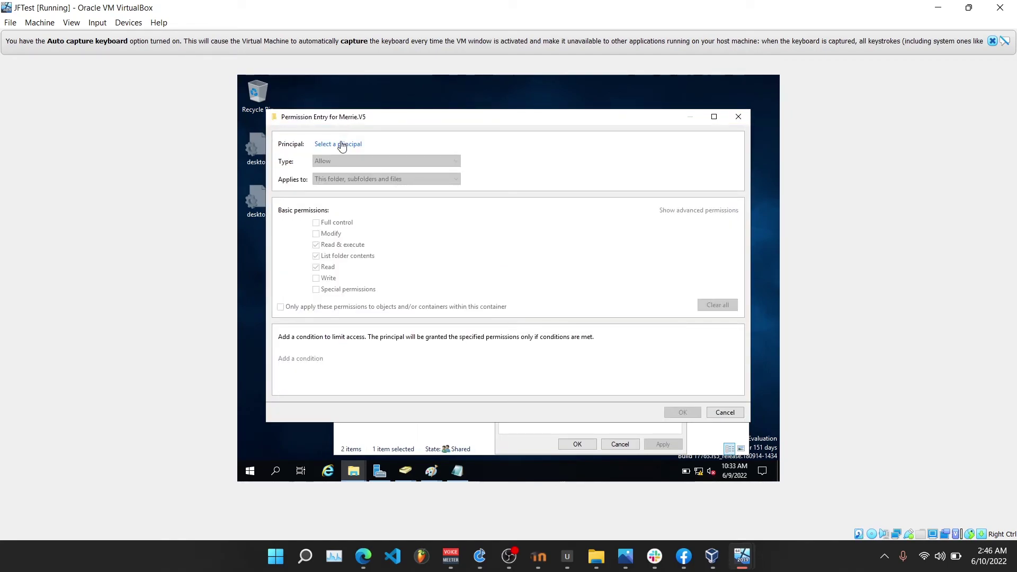
pyautogui.click(339, 146)
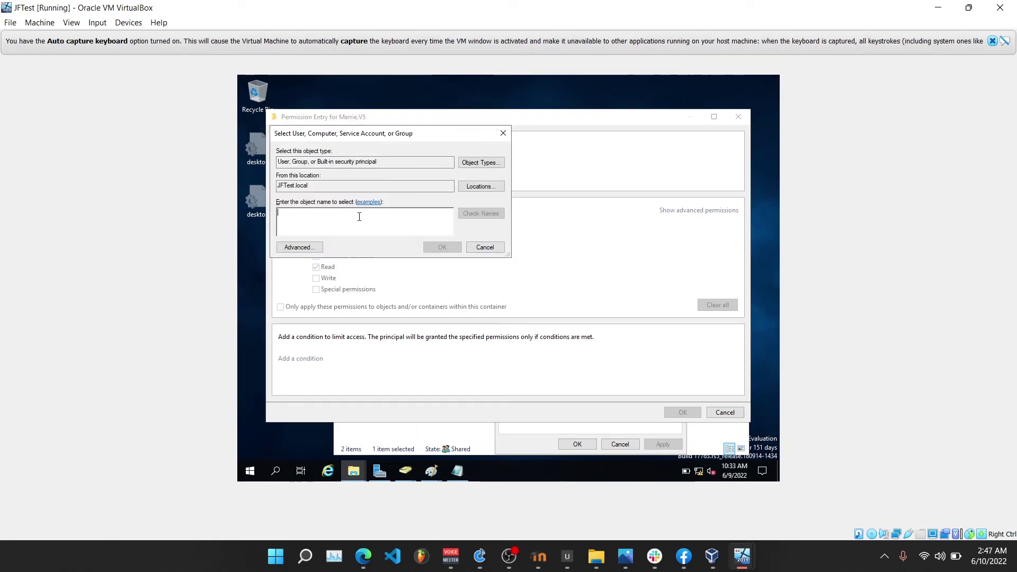
pyautogui.write('Mee')
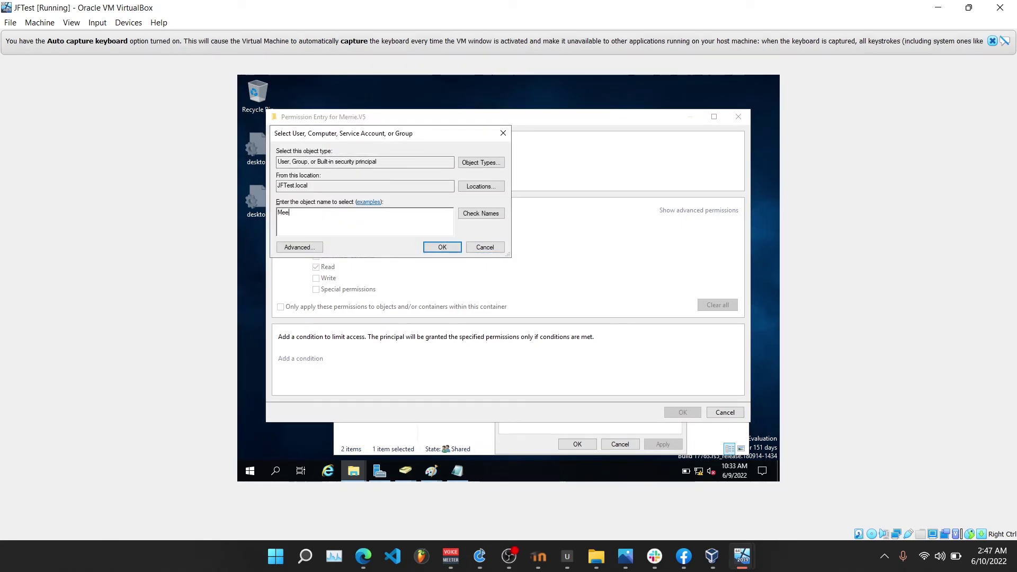
pyautogui.write('\\')
pyautogui.press('BackSpace')
pyautogui.click(482, 213)
pyautogui.click(442, 247)
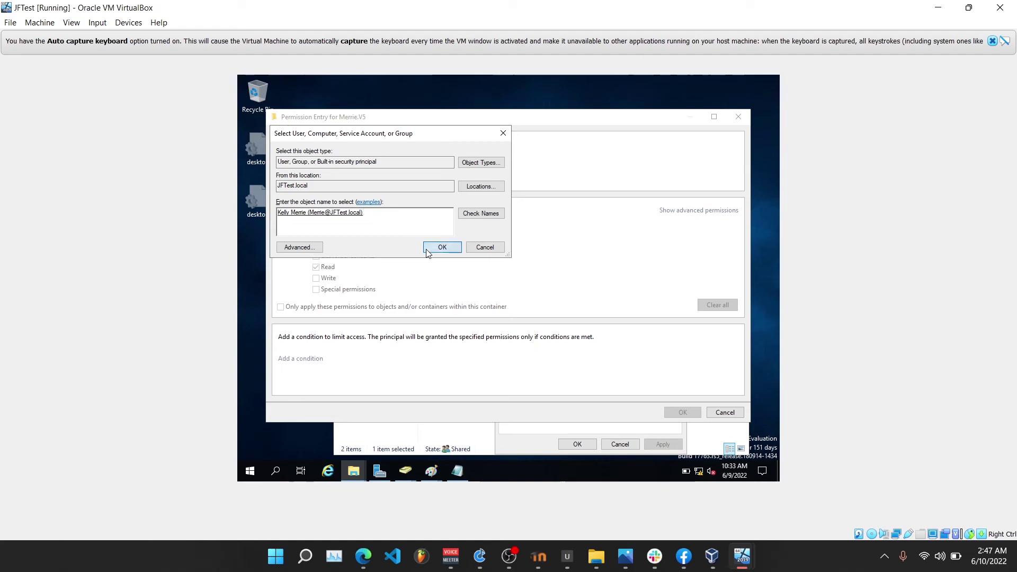
pyautogui.click(339, 228)
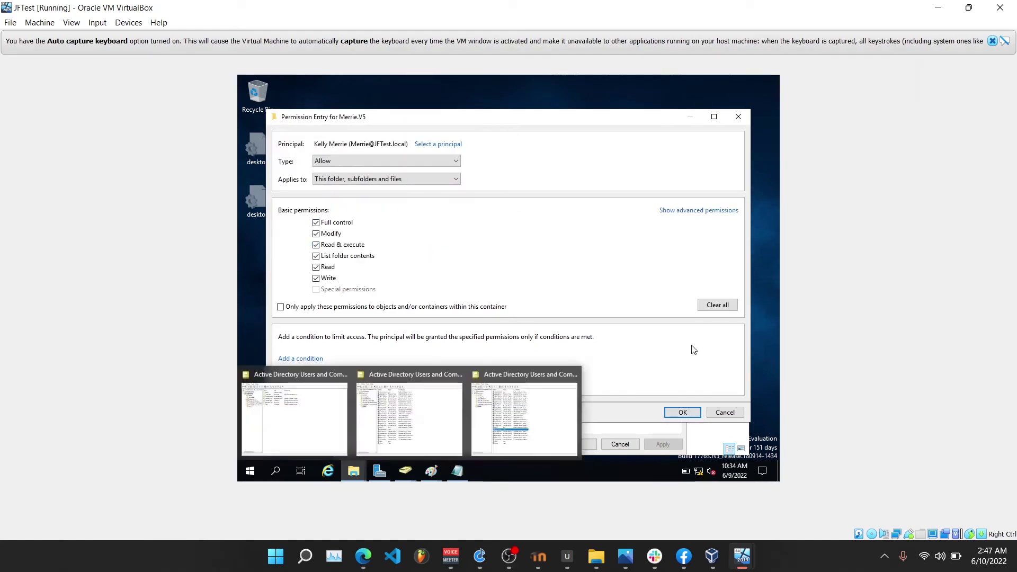
pyautogui.click(676, 413)
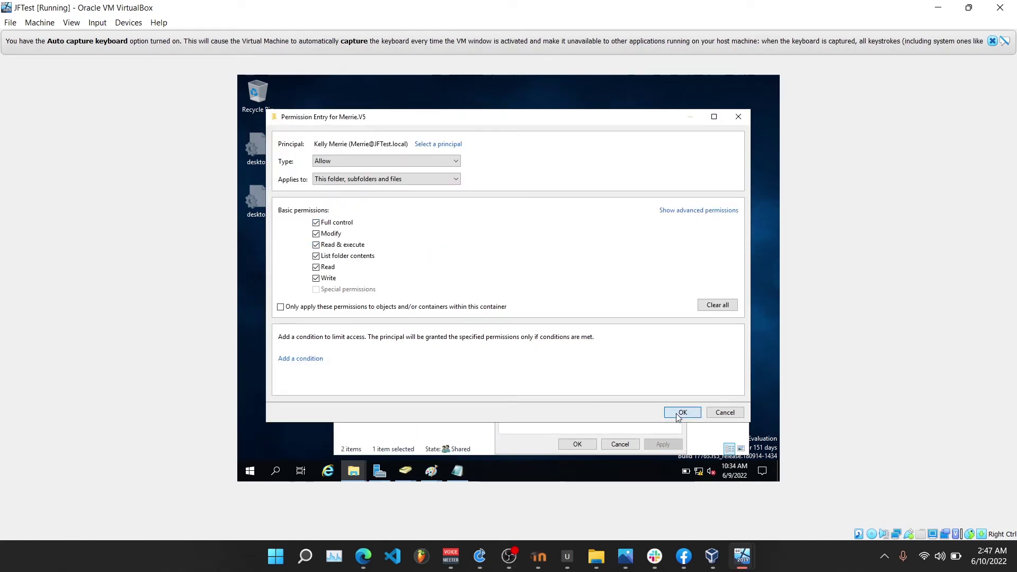
pyautogui.click(614, 392)
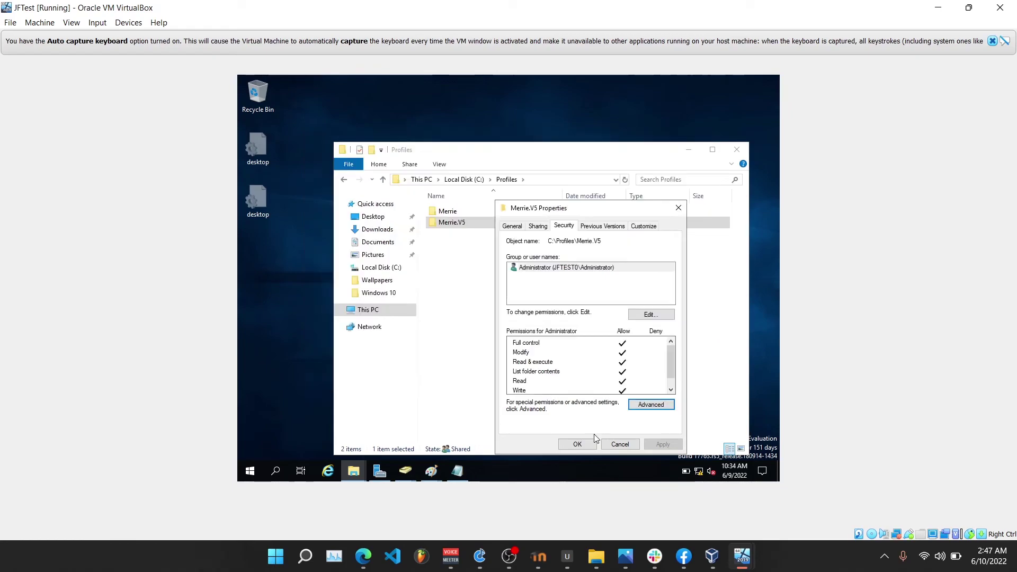
pyautogui.click(577, 444)
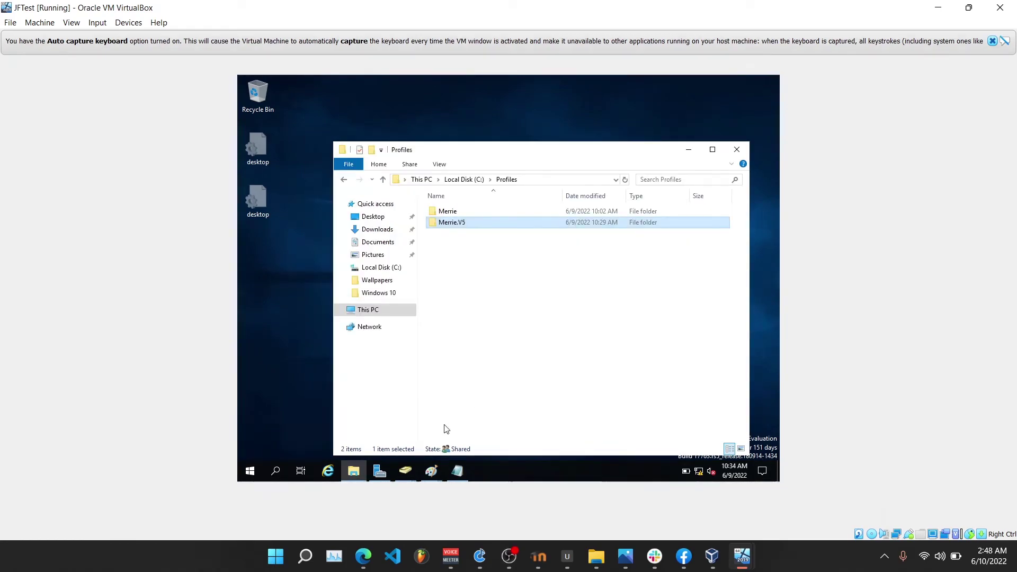
# Run gpupdate on the server to refresh group policy.
pyautogui.rightClick(250, 471)
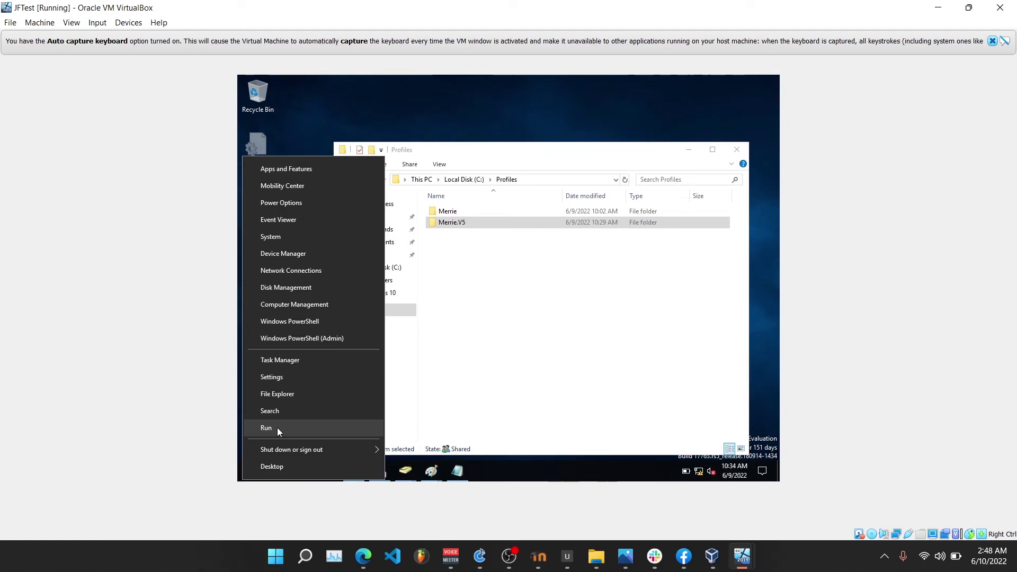
pyautogui.click(278, 428)
pyautogui.write('gp')
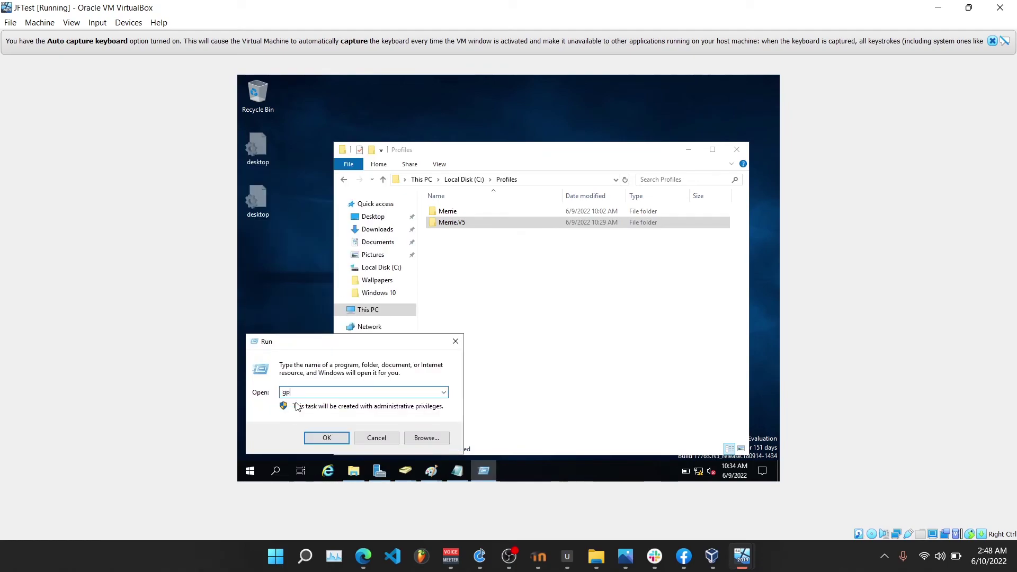
pyautogui.write('upd')
pyautogui.write('ate')
pyautogui.press('Return')
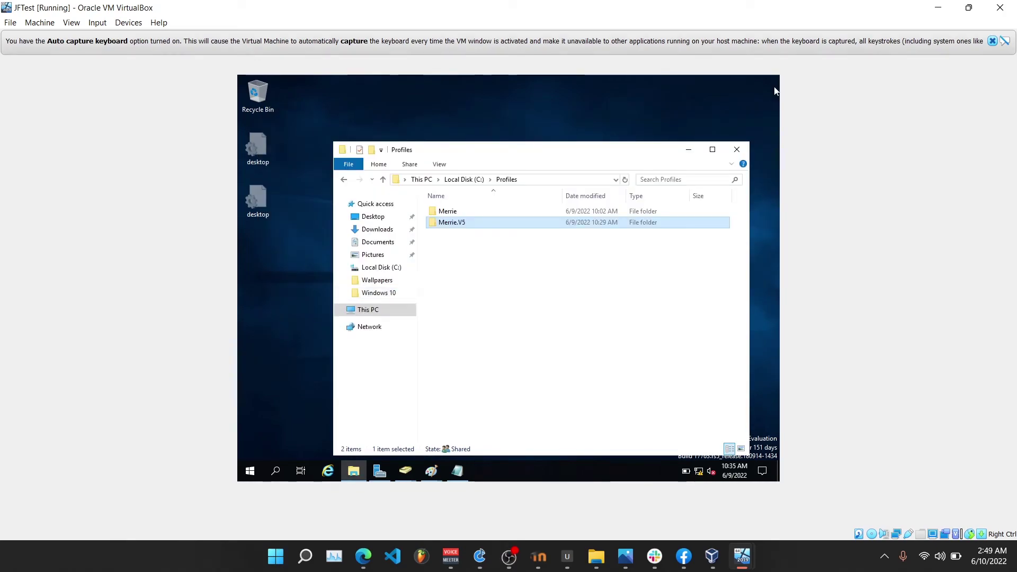
# Hide protected operating system files again in Folder Options and minimize the Profiles window.
pyautogui.click(434, 159)
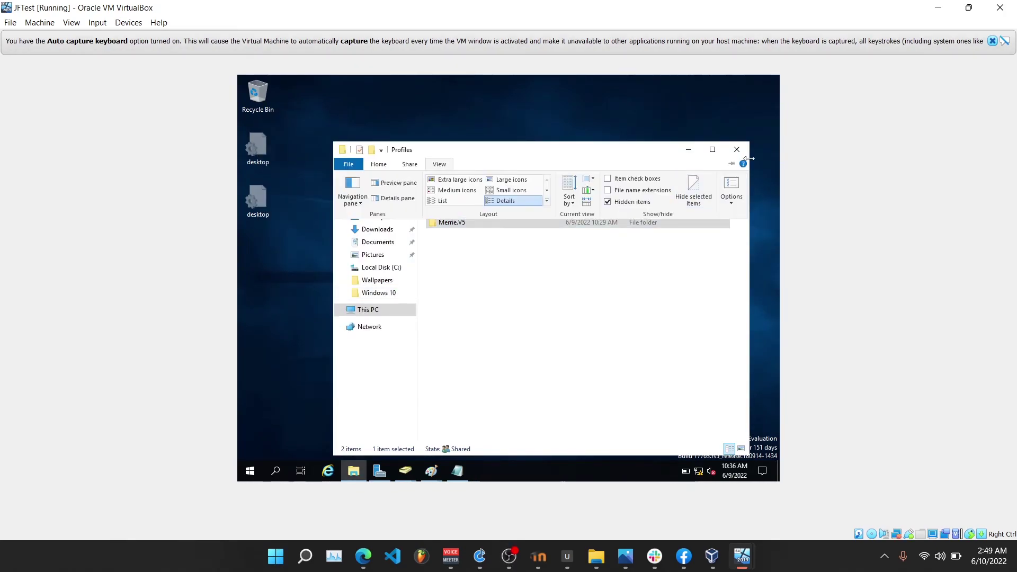
pyautogui.click(731, 203)
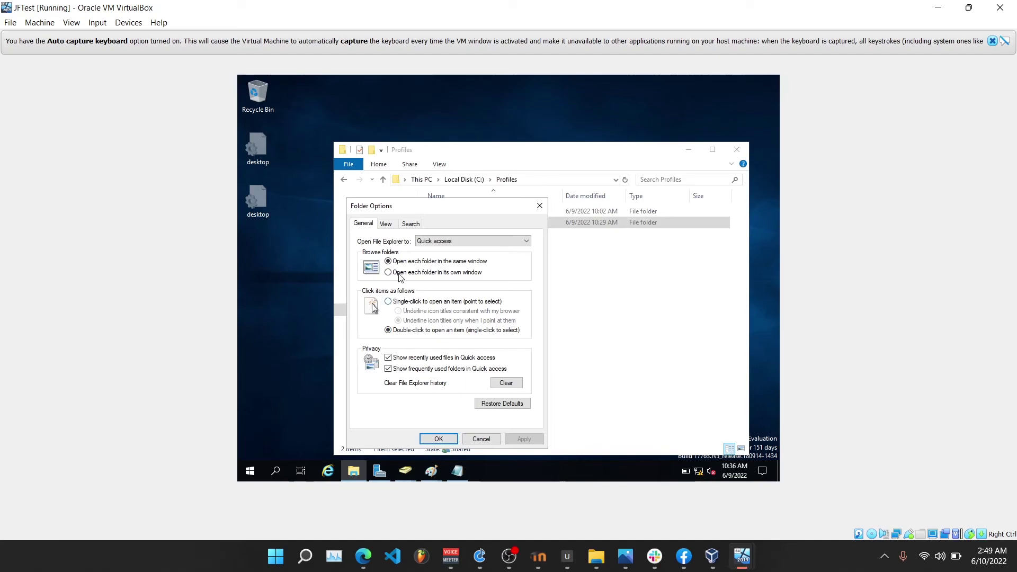
pyautogui.click(382, 221)
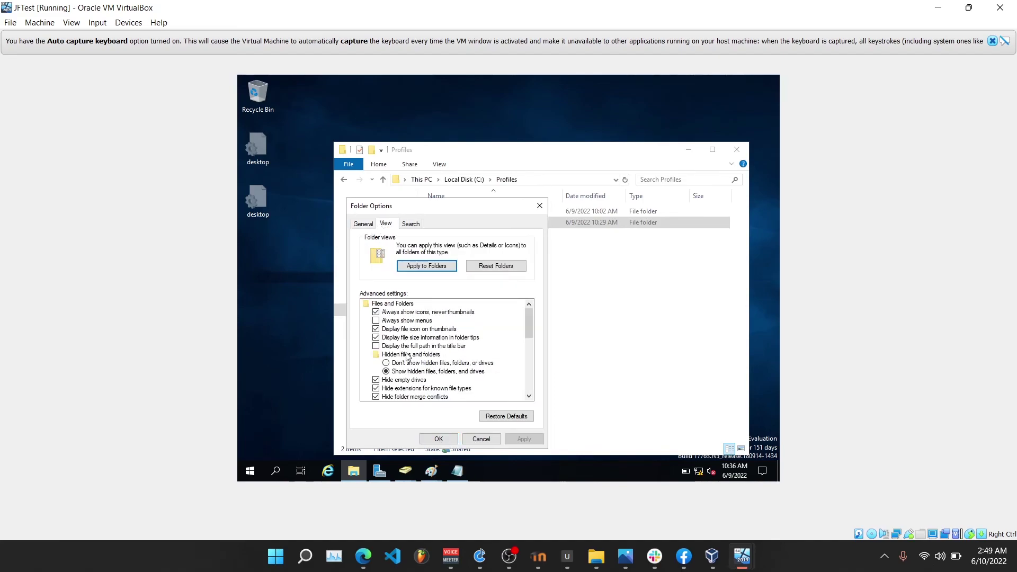
pyautogui.scroll(-3, 379, 381)
pyautogui.click(376, 329)
pyautogui.click(376, 330)
pyautogui.click(524, 439)
pyautogui.click(442, 438)
pyautogui.click(689, 150)
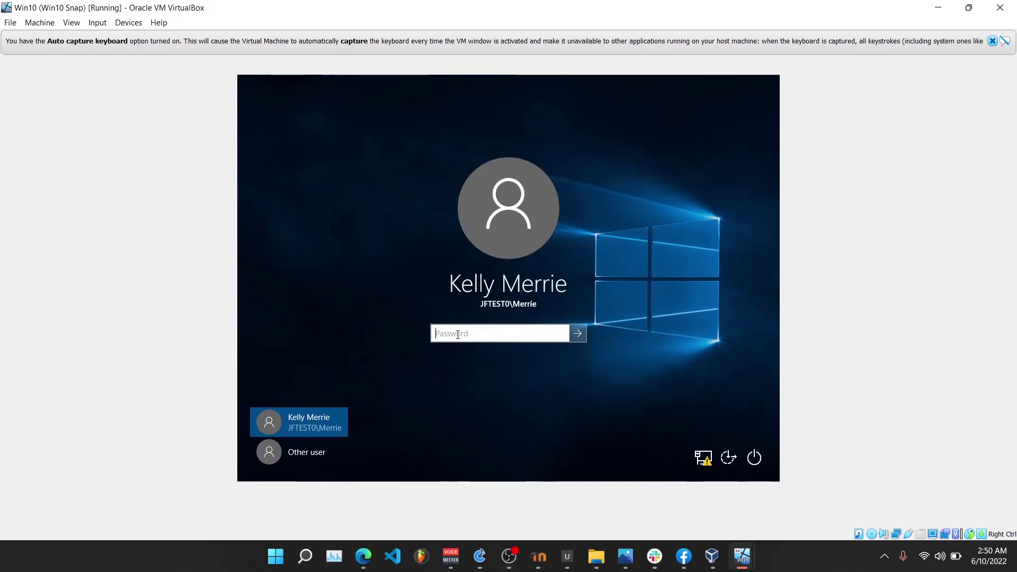
# Sign in to the Win10 client with the user's password and launch sysdm.cpl.
pyautogui.write('•••••••••')
pyautogui.press('Return')
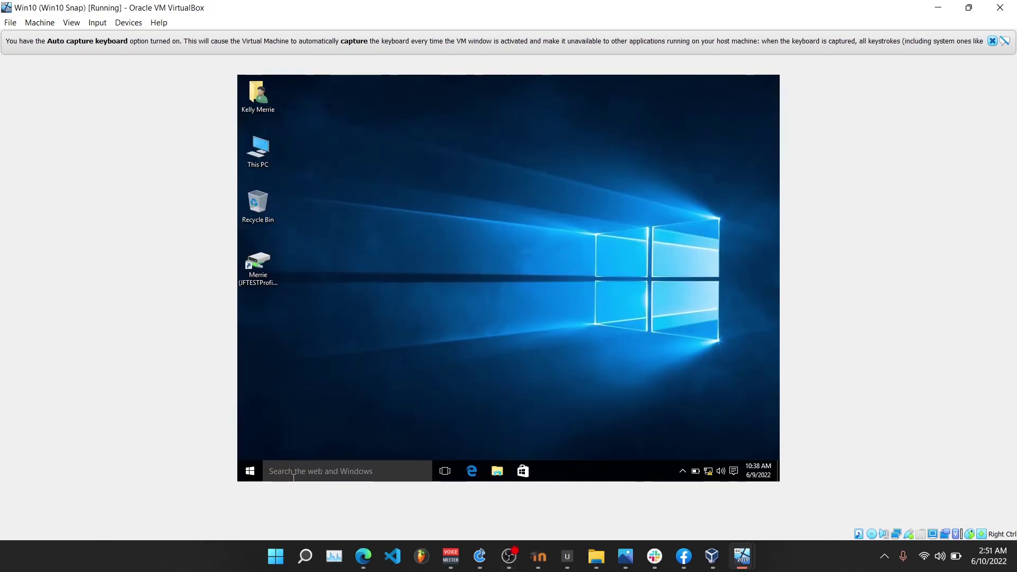
pyautogui.rightClick(249, 469)
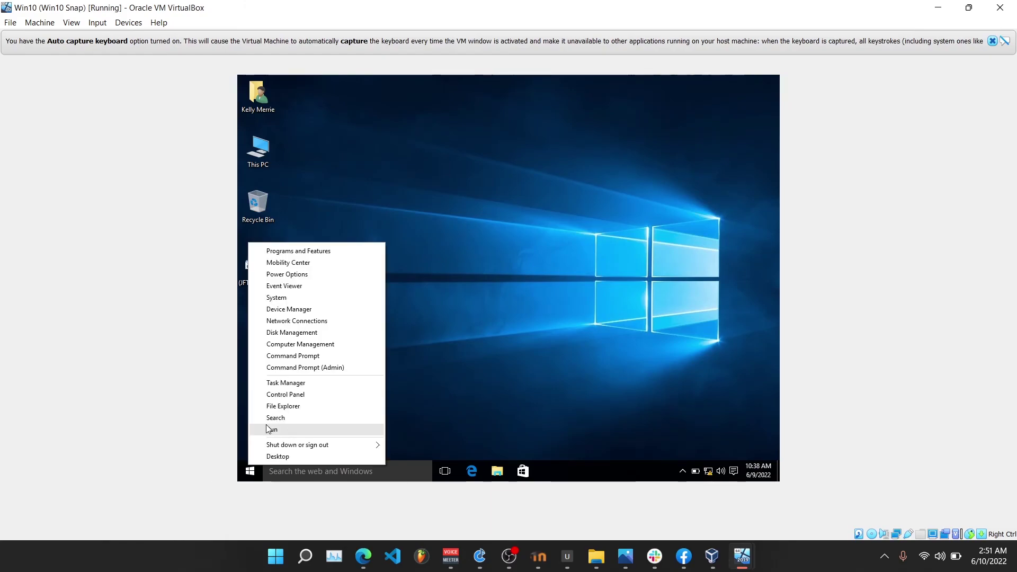
pyautogui.click(267, 426)
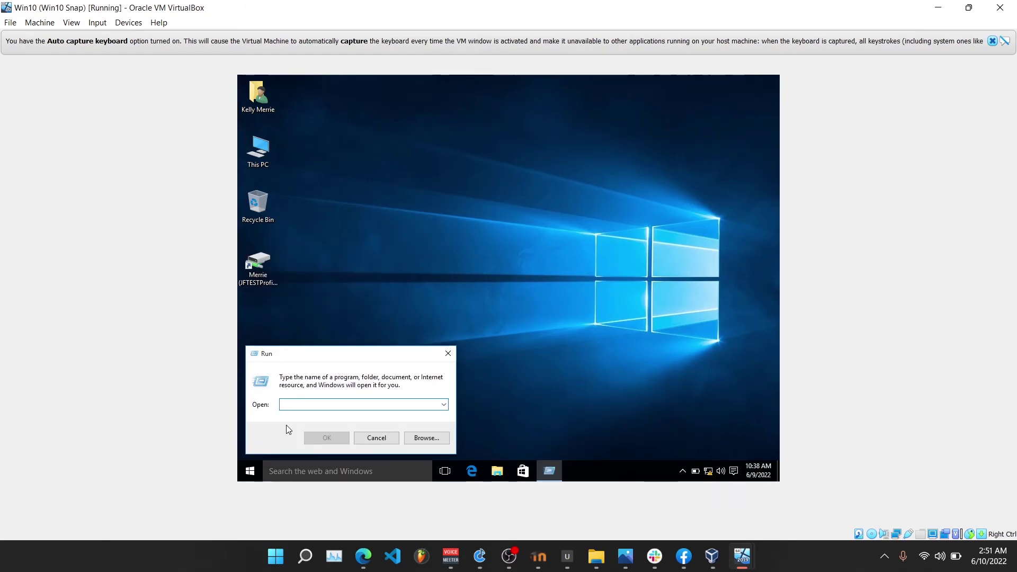
pyautogui.write('sysdm.cpl')
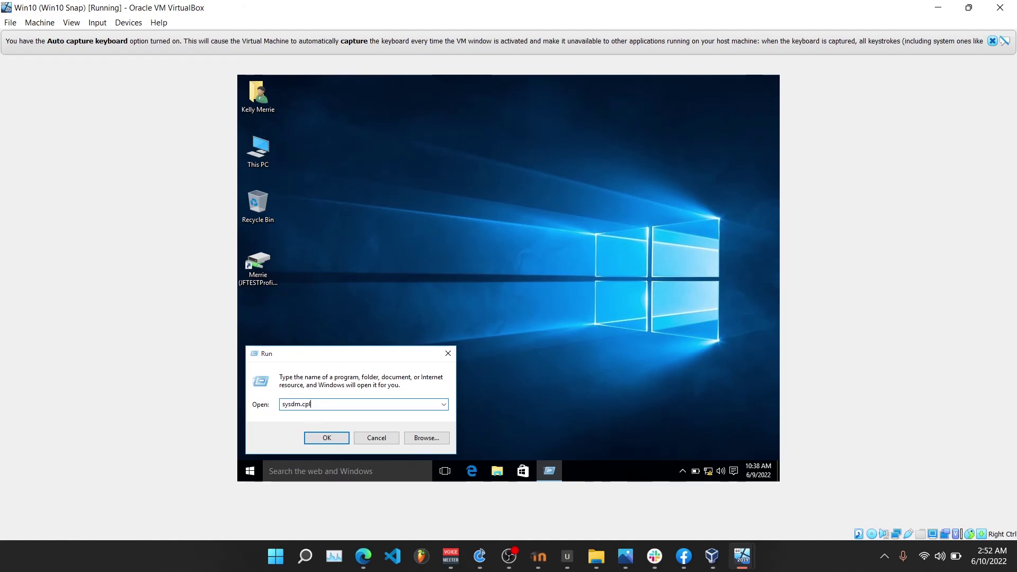
pyautogui.click(327, 438)
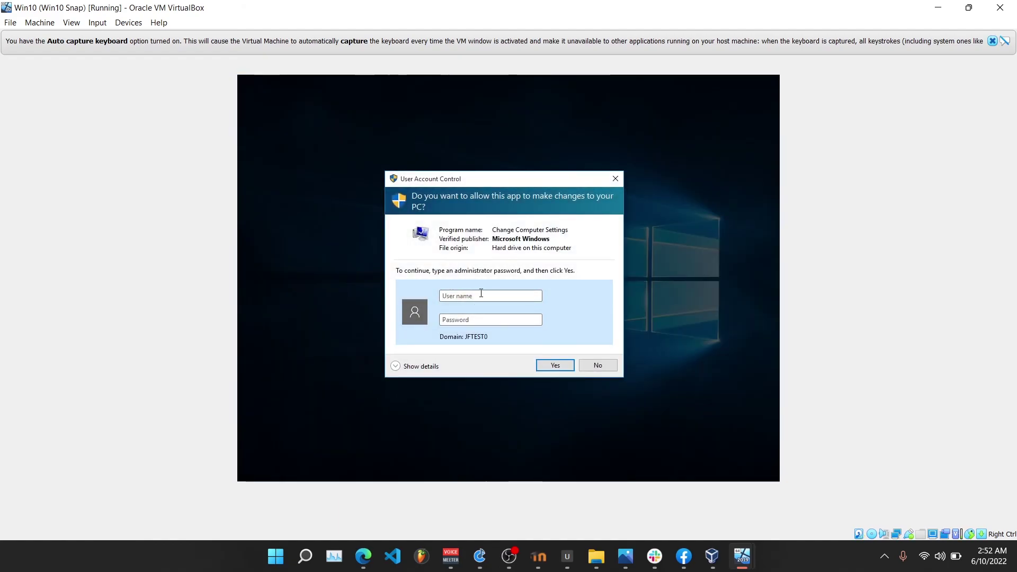
# Open Advanced > User Profiles Settings and select the domain user's profile to check it's Mandatory.
pyautogui.write('a')
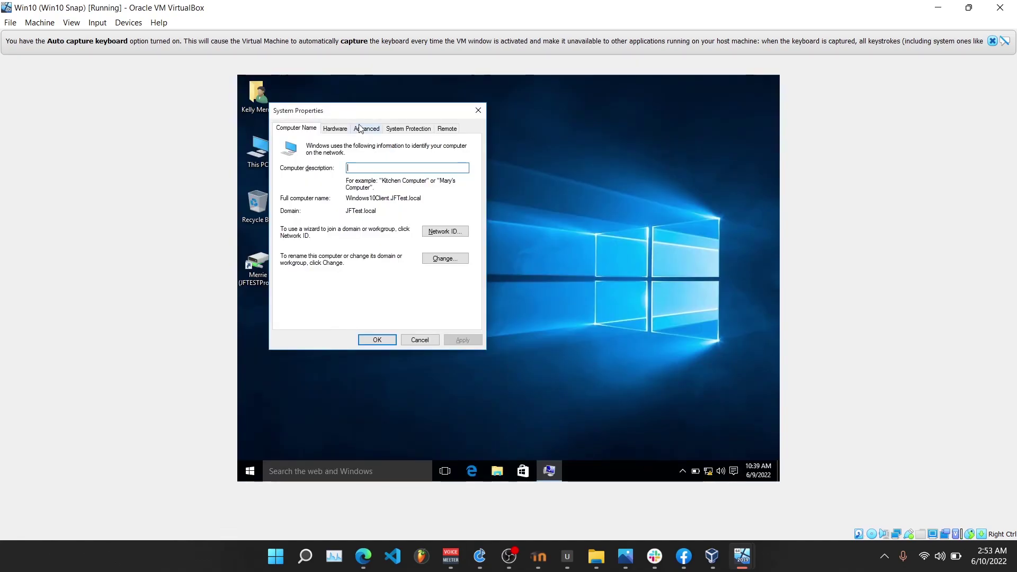
pyautogui.click(367, 128)
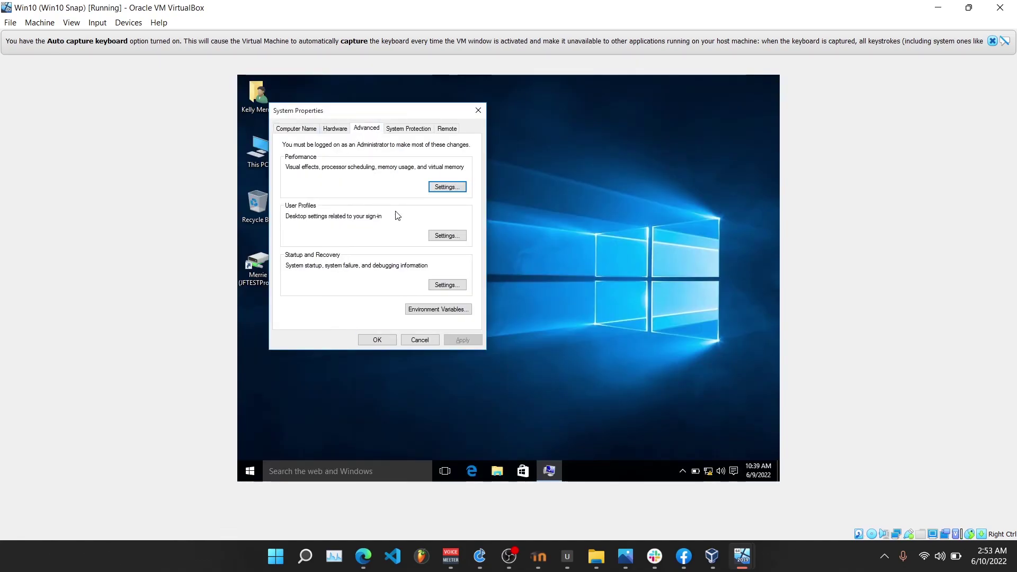
pyautogui.click(441, 236)
pyautogui.click(417, 237)
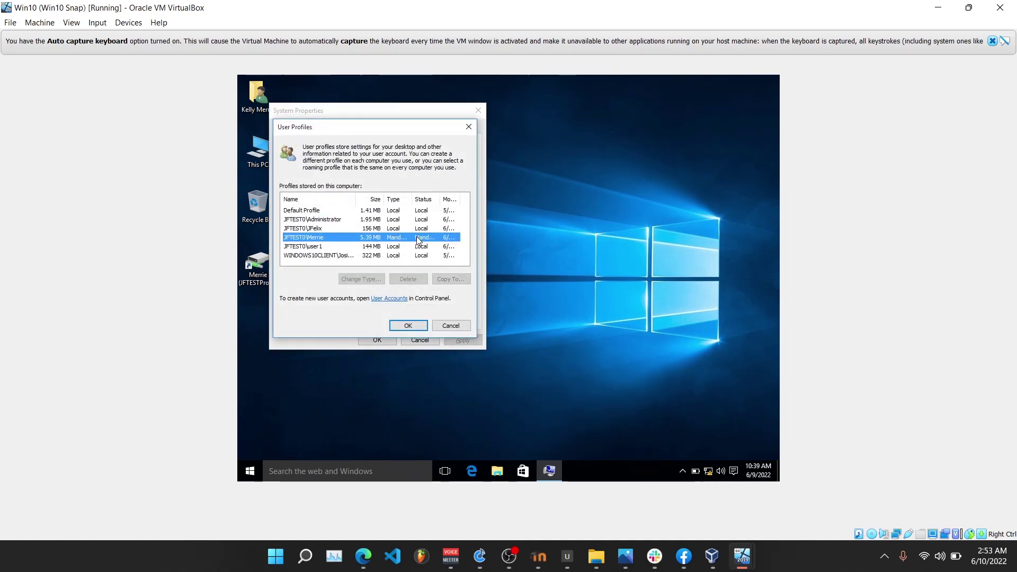